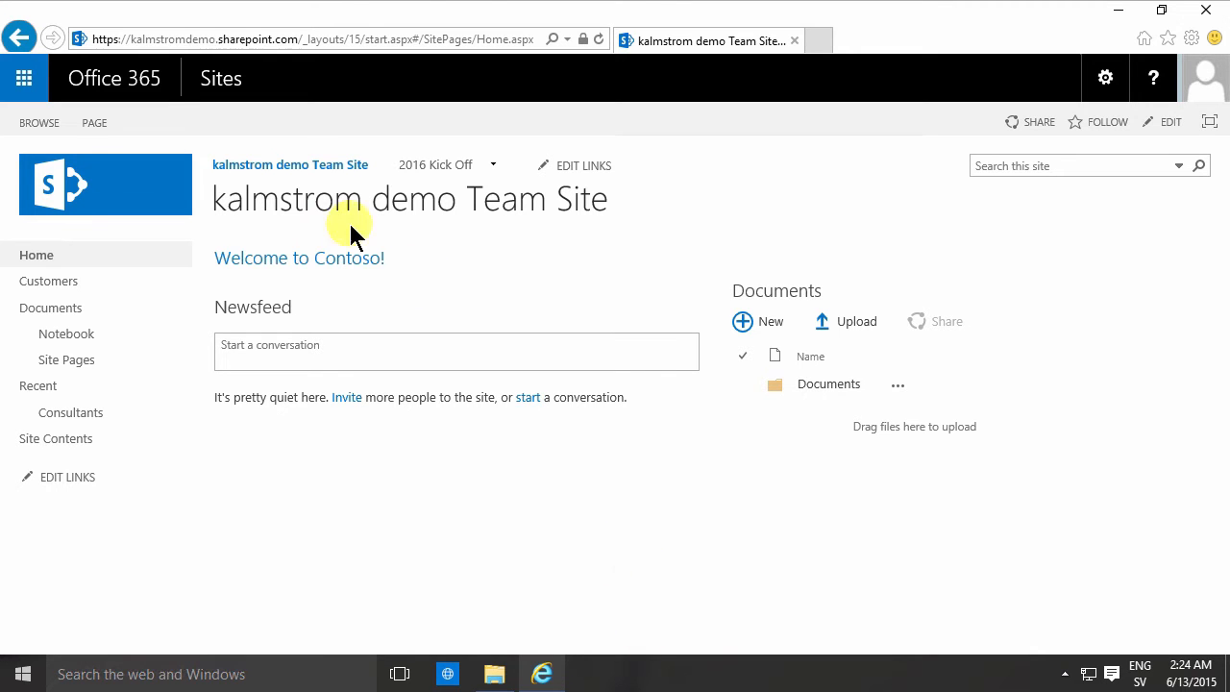
# Switch the home page to edit mode and add an empty paragraph below 'Welcome to Contoso!'.
pyautogui.click(1172, 127)
pyautogui.click(434, 269)
pyautogui.press('Return')
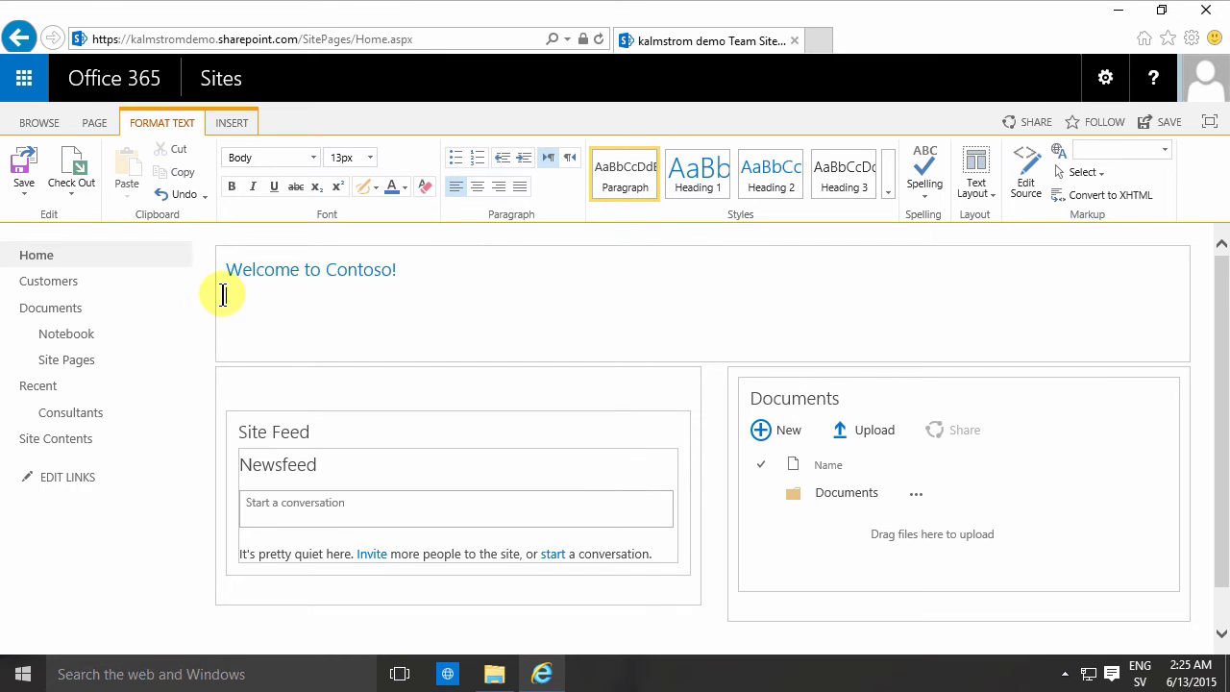
# Choose Bubble.png from the Pictures folder as a picture to insert from the computer.
pyautogui.click(232, 123)
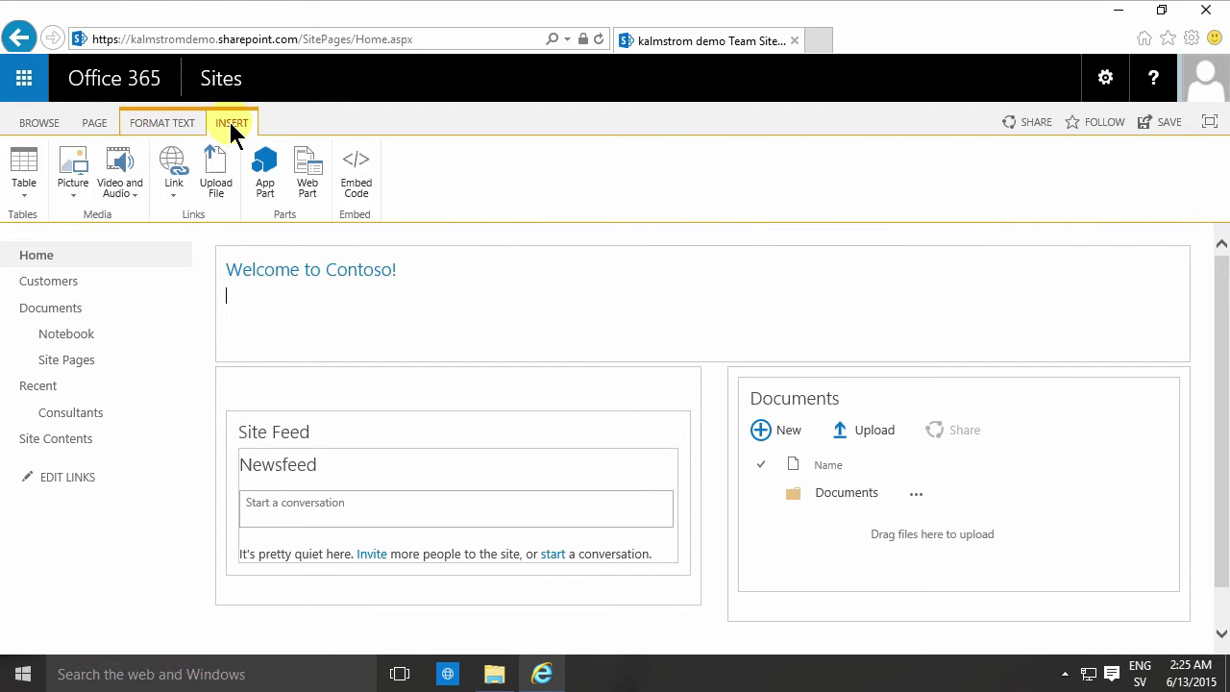
pyautogui.click(79, 191)
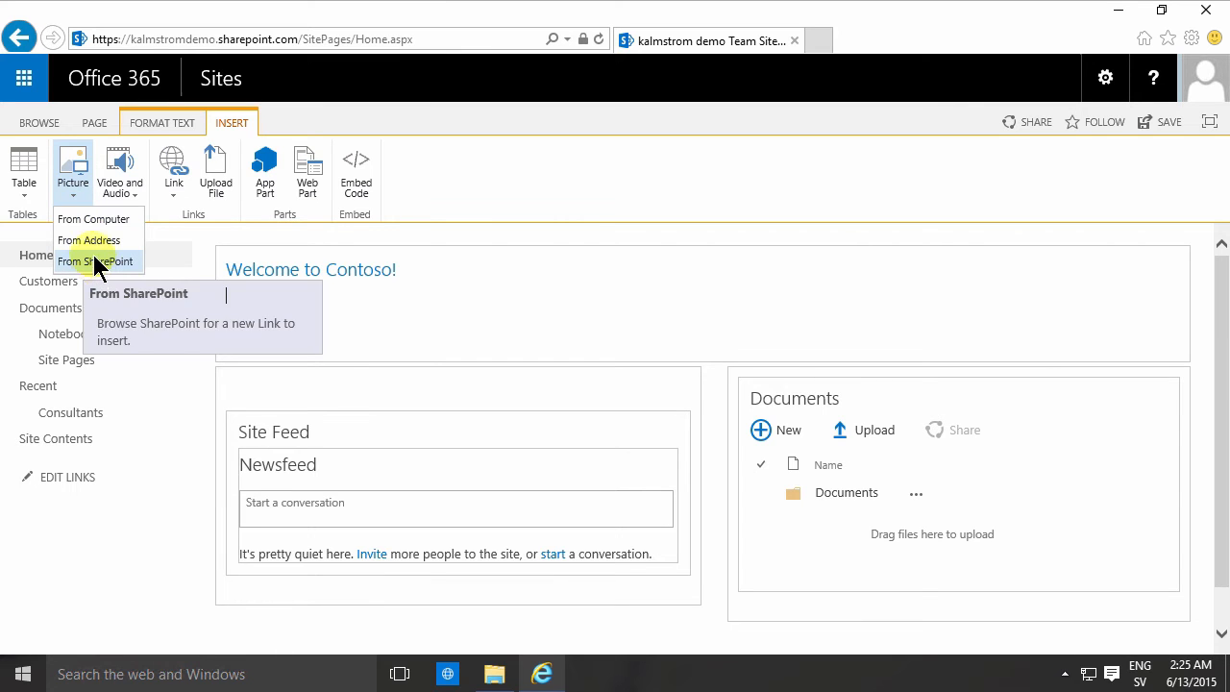
pyautogui.click(93, 219)
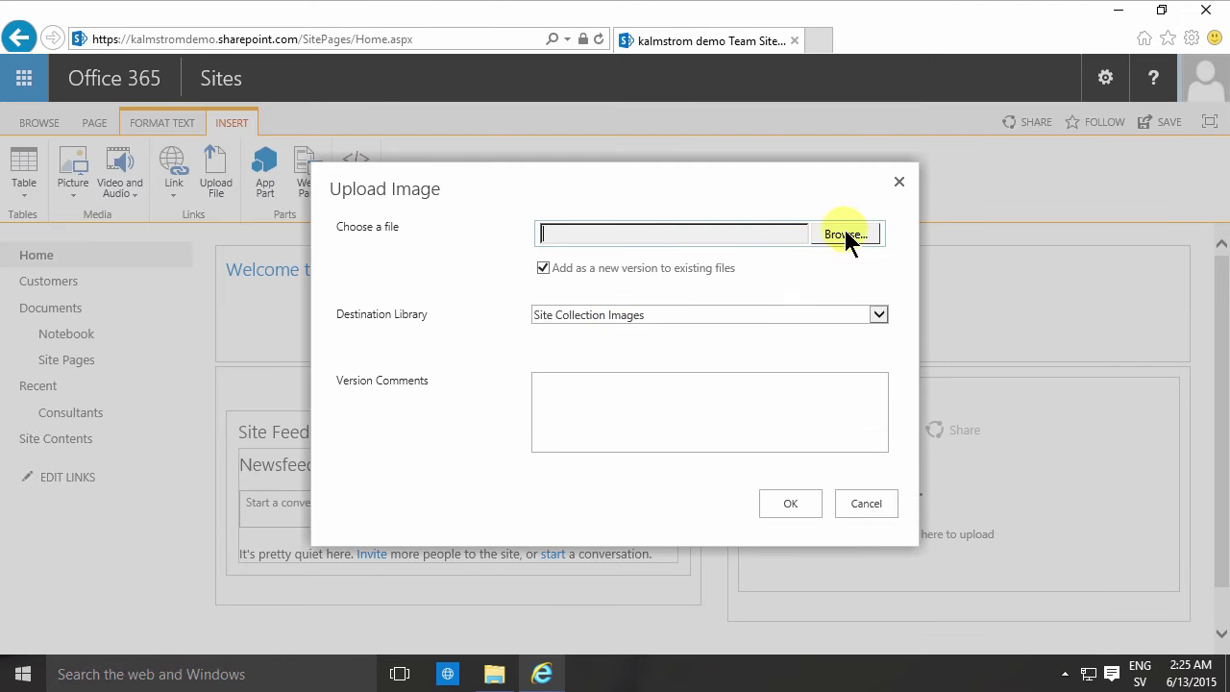
pyautogui.click(845, 235)
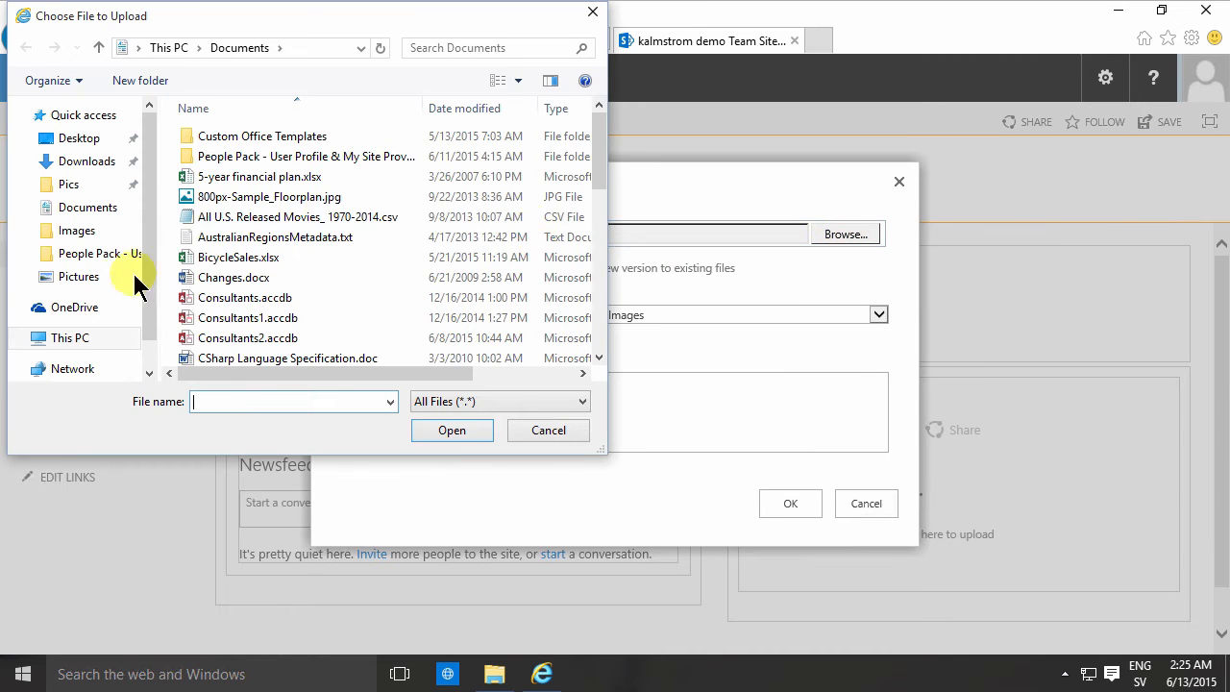
pyautogui.click(79, 277)
pyautogui.click(440, 164)
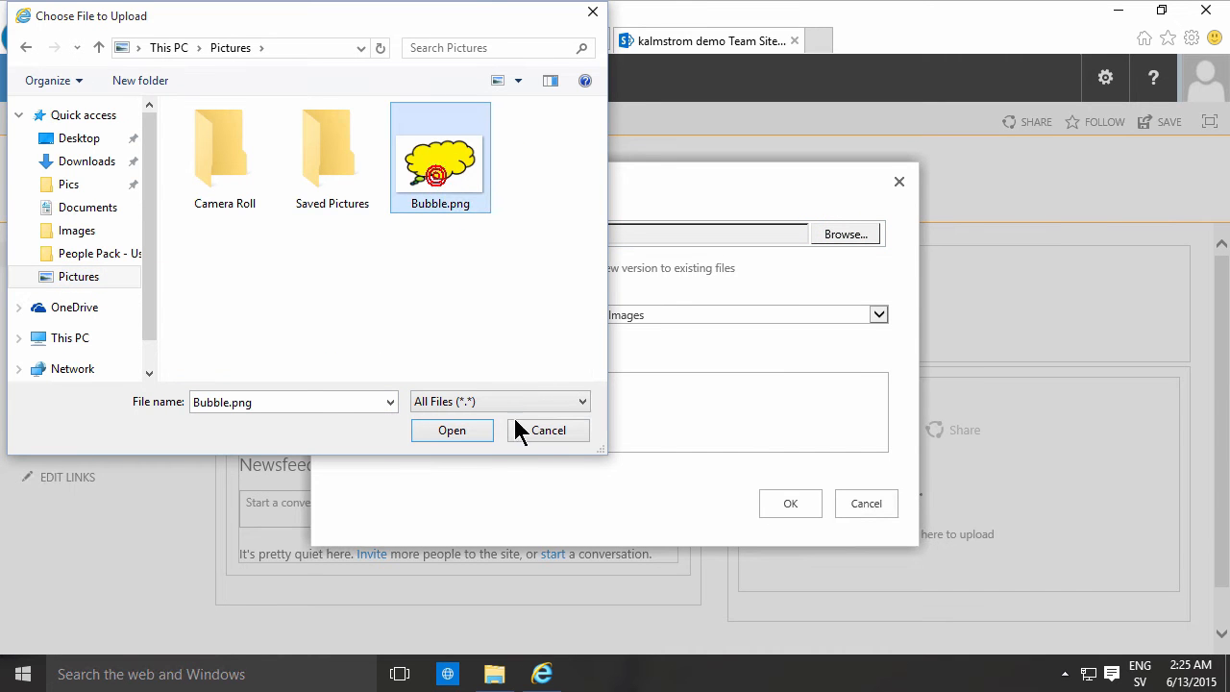
pyautogui.click(452, 429)
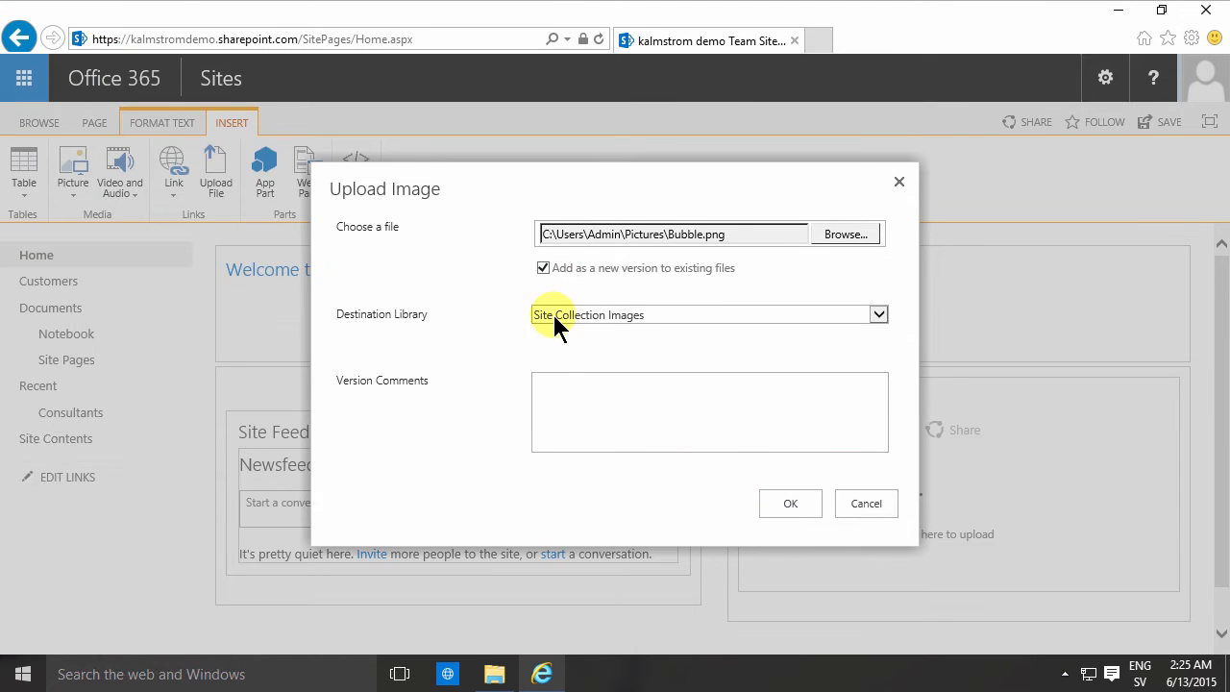
# Upload the picture into the Site Assets library and insert it under the heading.
pyautogui.click(684, 315)
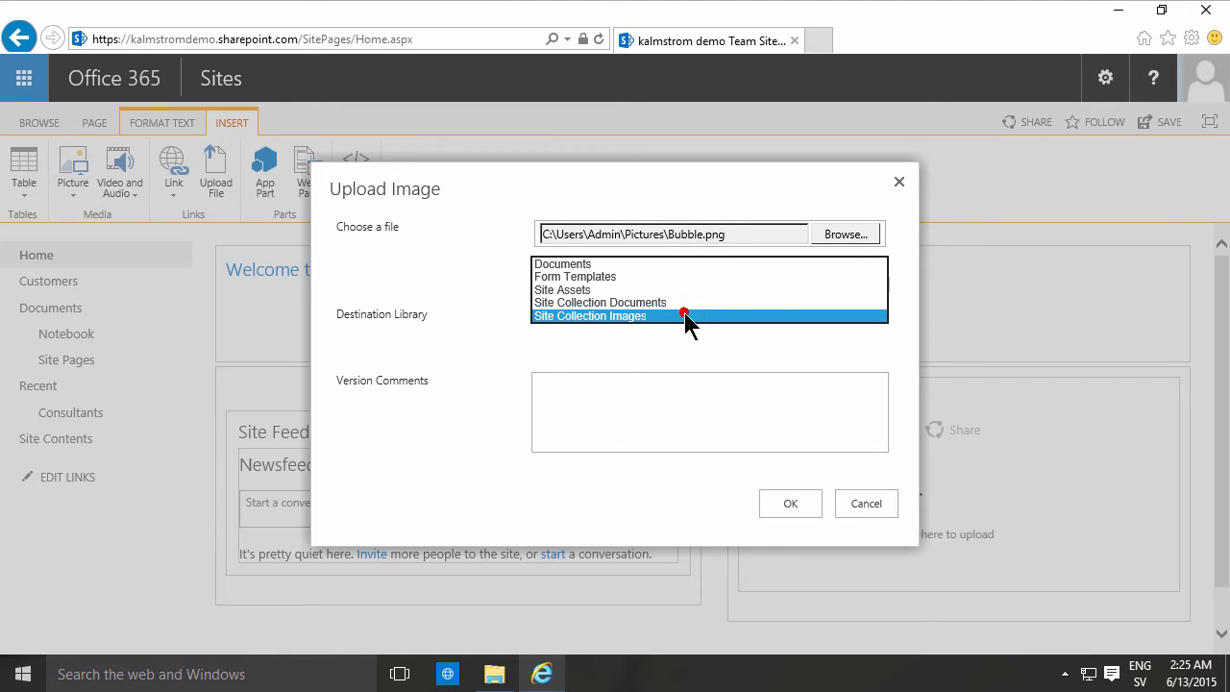
pyautogui.click(601, 290)
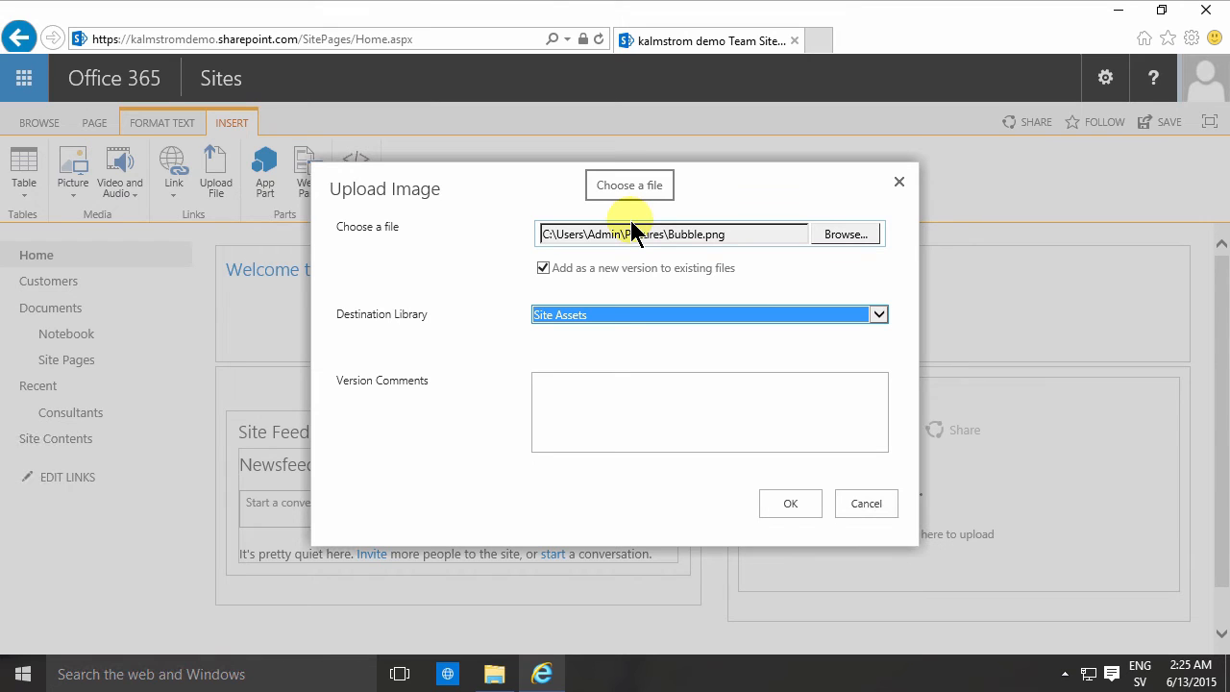
pyautogui.click(791, 503)
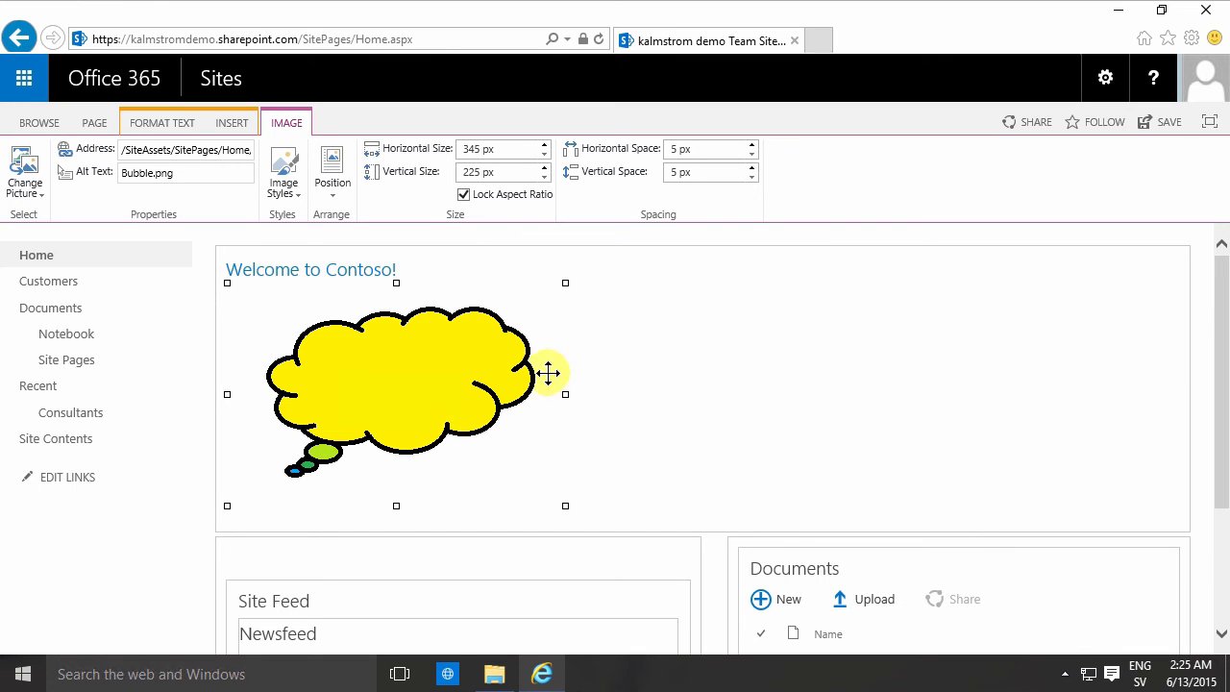
# Select the thought-bubble picture and review its web address in the image properties.
pyautogui.click(626, 417)
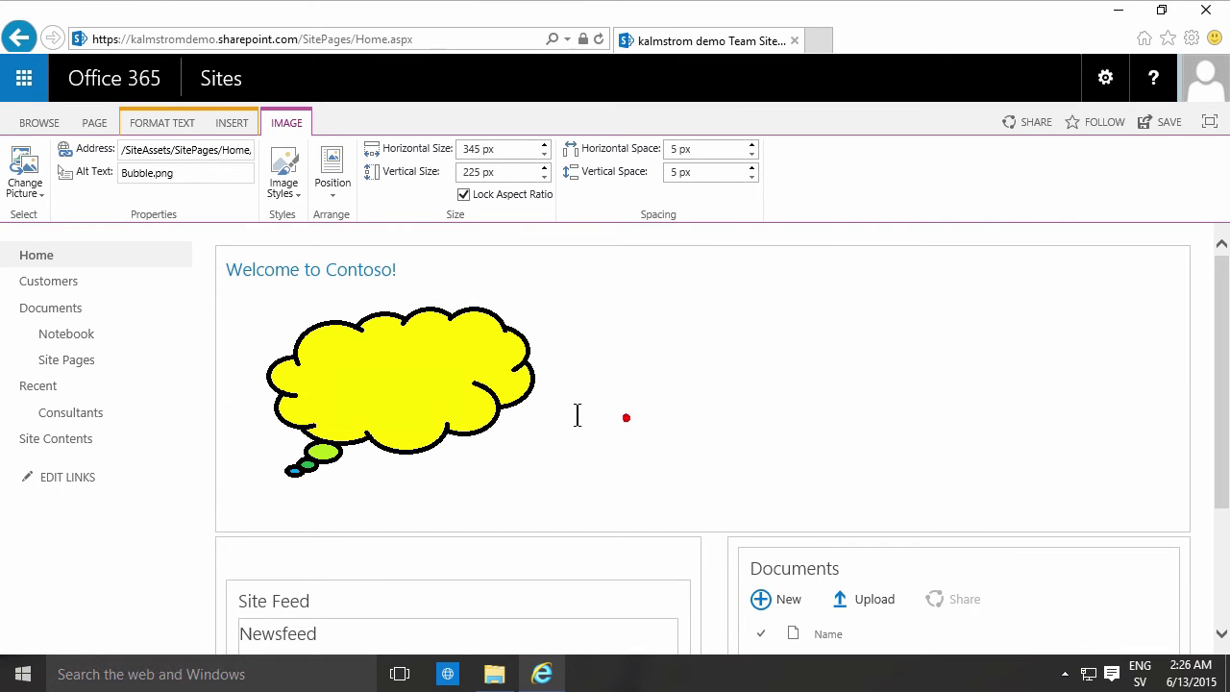
pyautogui.click(677, 368)
pyautogui.click(474, 331)
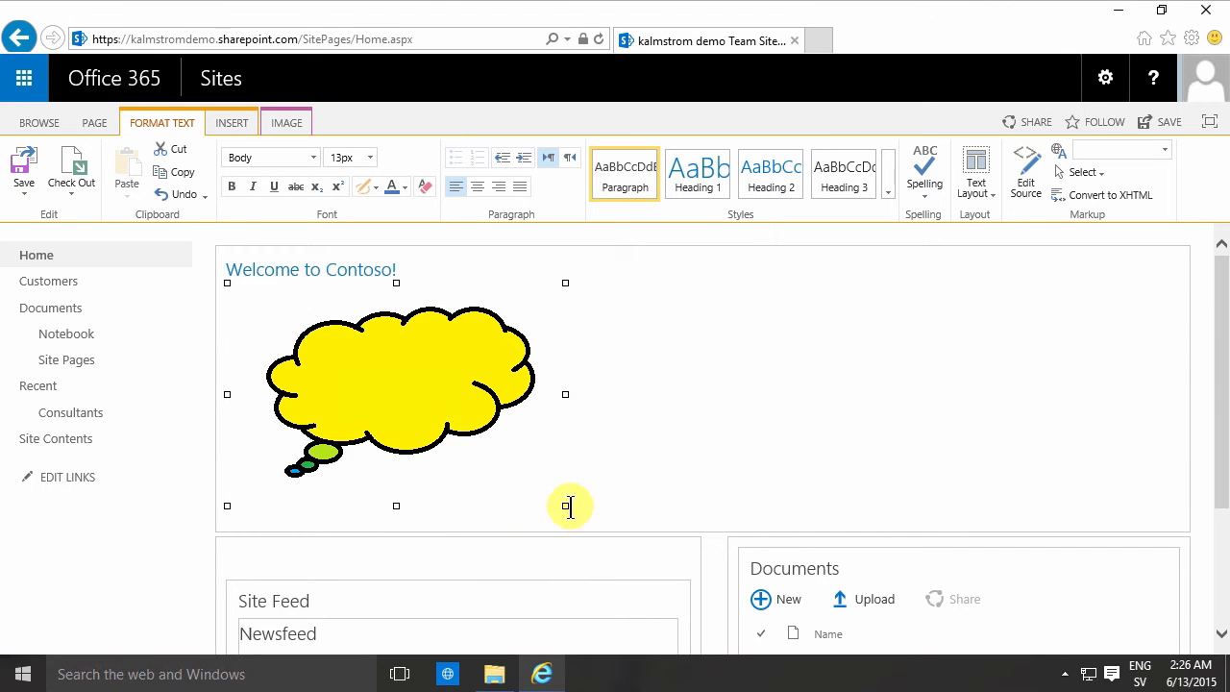
pyautogui.click(286, 123)
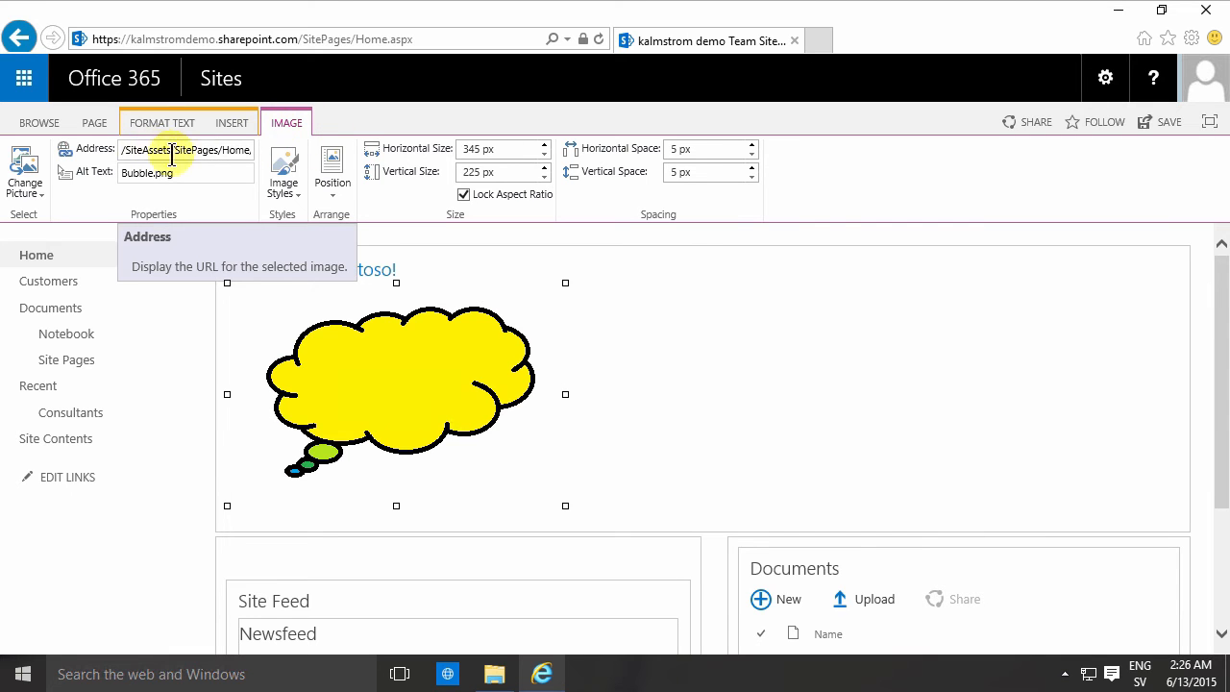
pyautogui.click(178, 150)
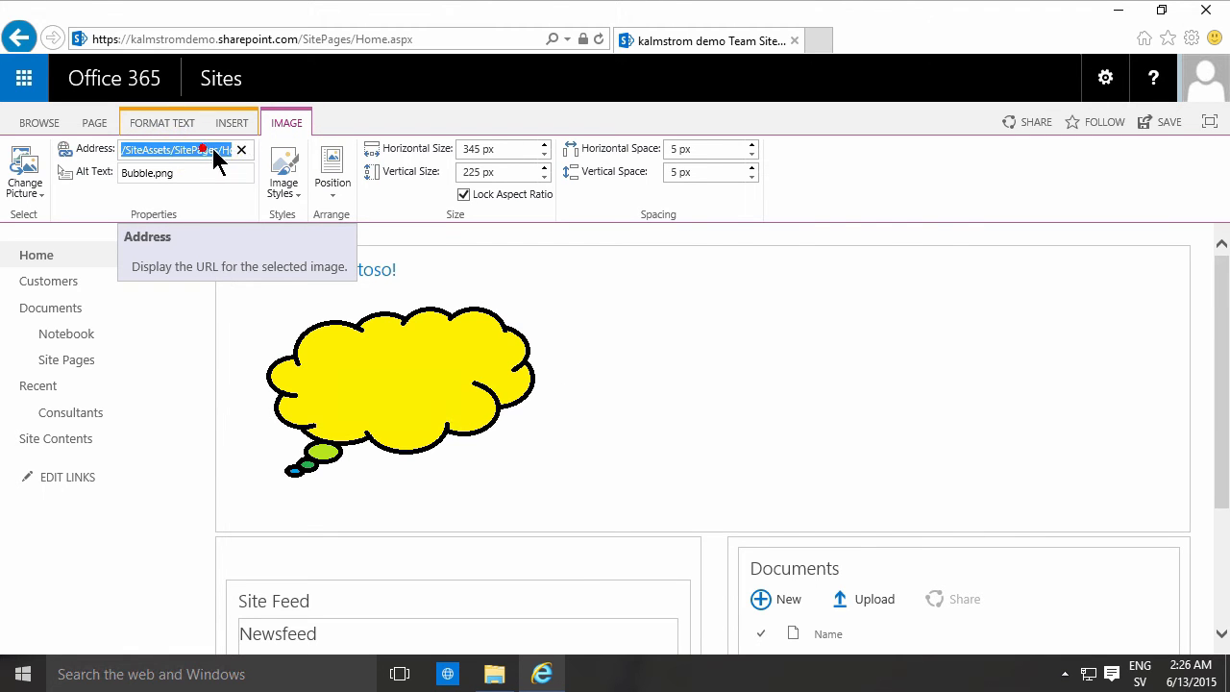
pyautogui.click(191, 150)
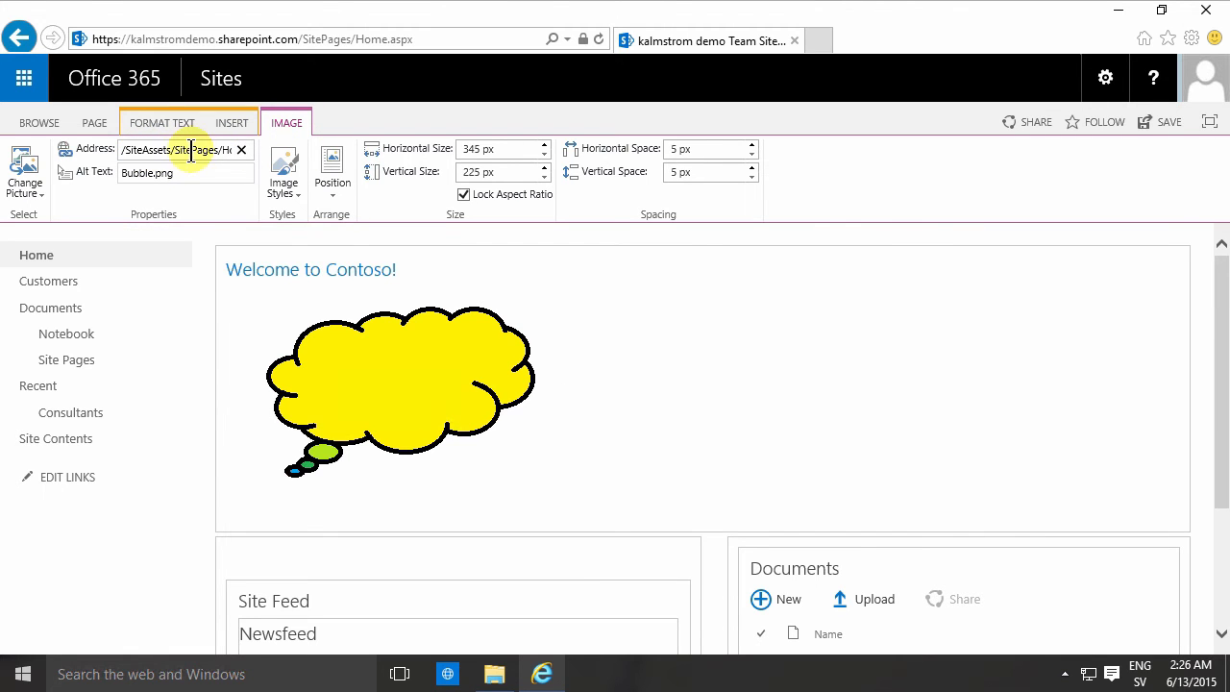
pyautogui.press('End')
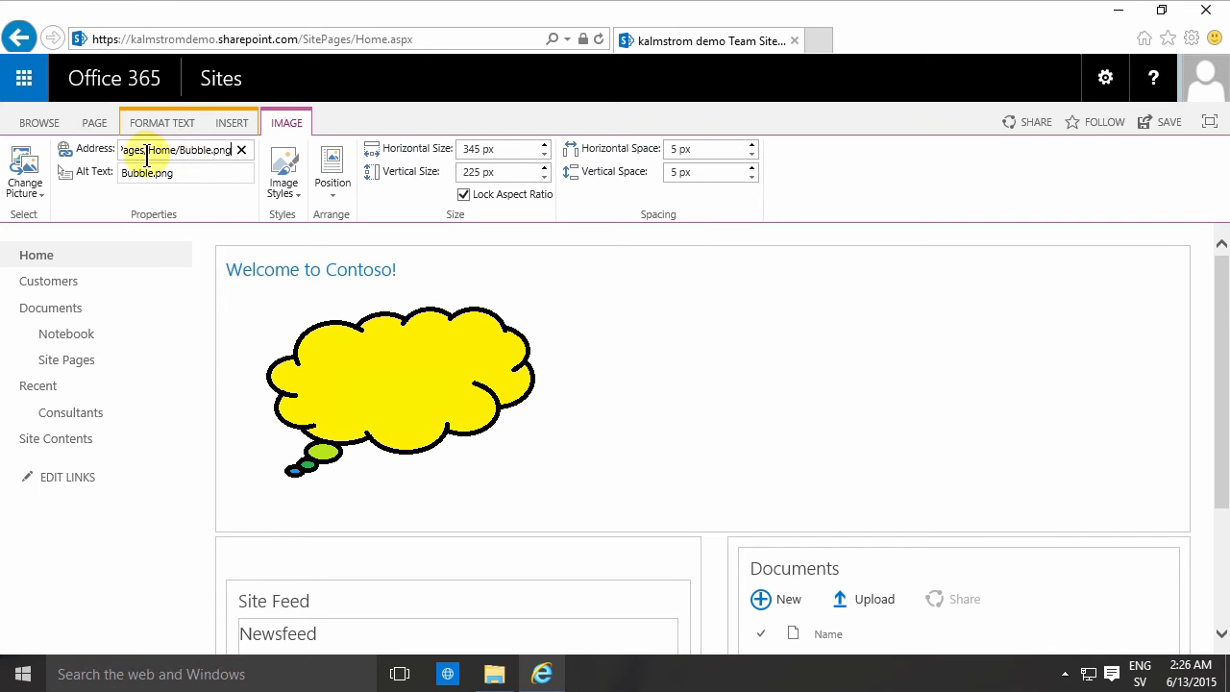
pyautogui.click(144, 150)
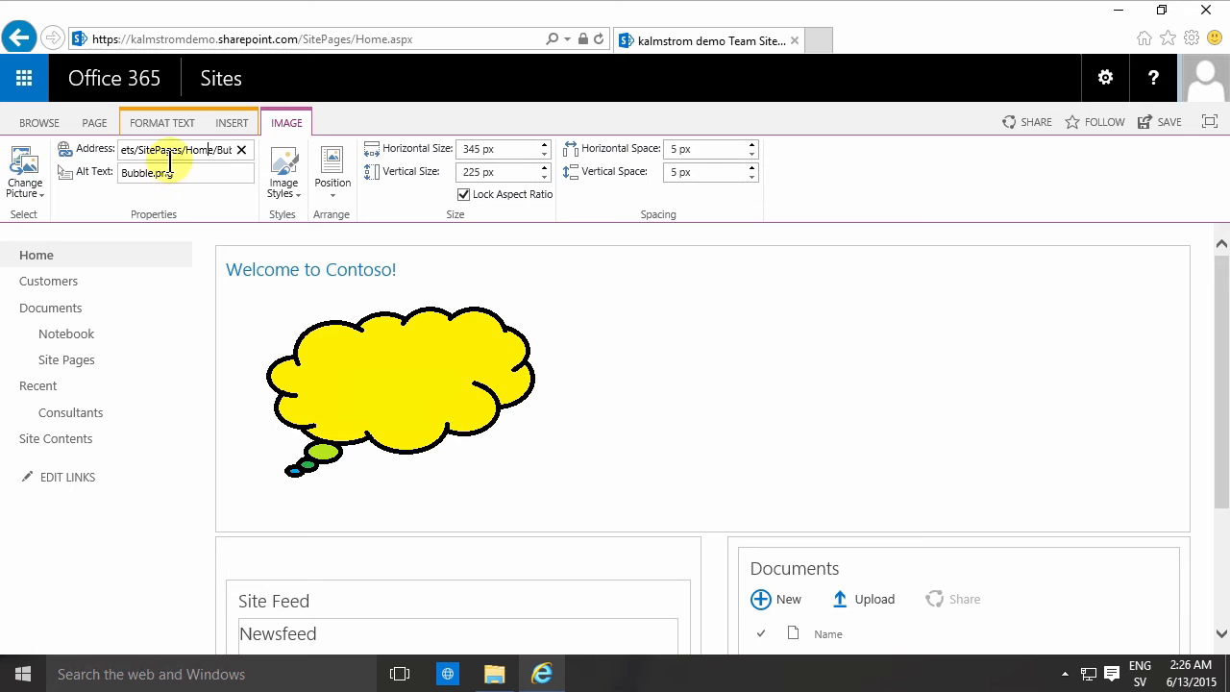
pyautogui.press('Right')
pyautogui.press('Right')
pyautogui.press('Right')
# Replace the picture's alternative text Bubble.png with 'Saying something'.
pyautogui.click(217, 173)
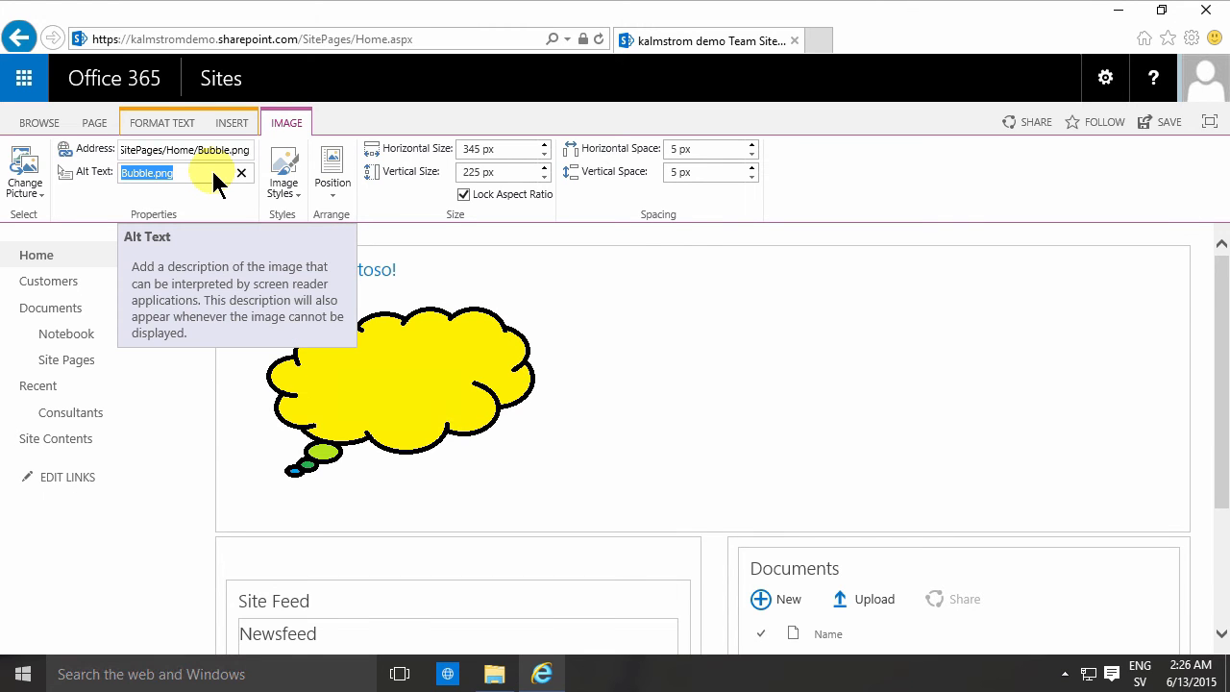
pyautogui.write('Saying something')
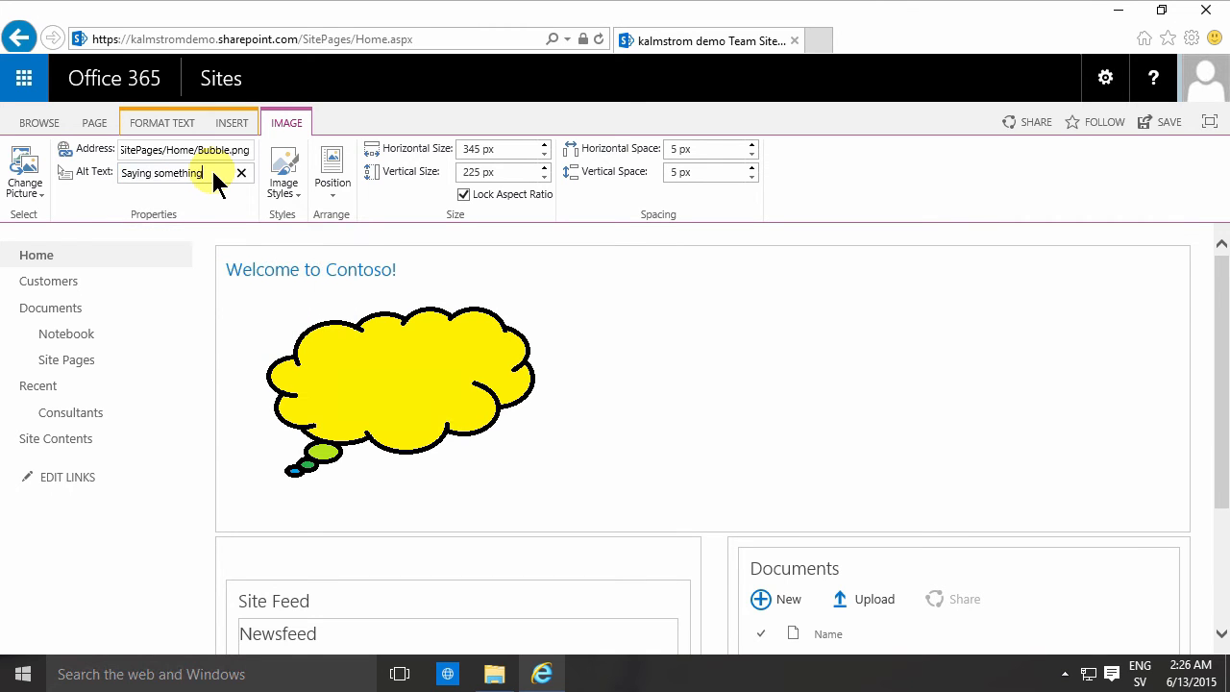
pyautogui.click(666, 376)
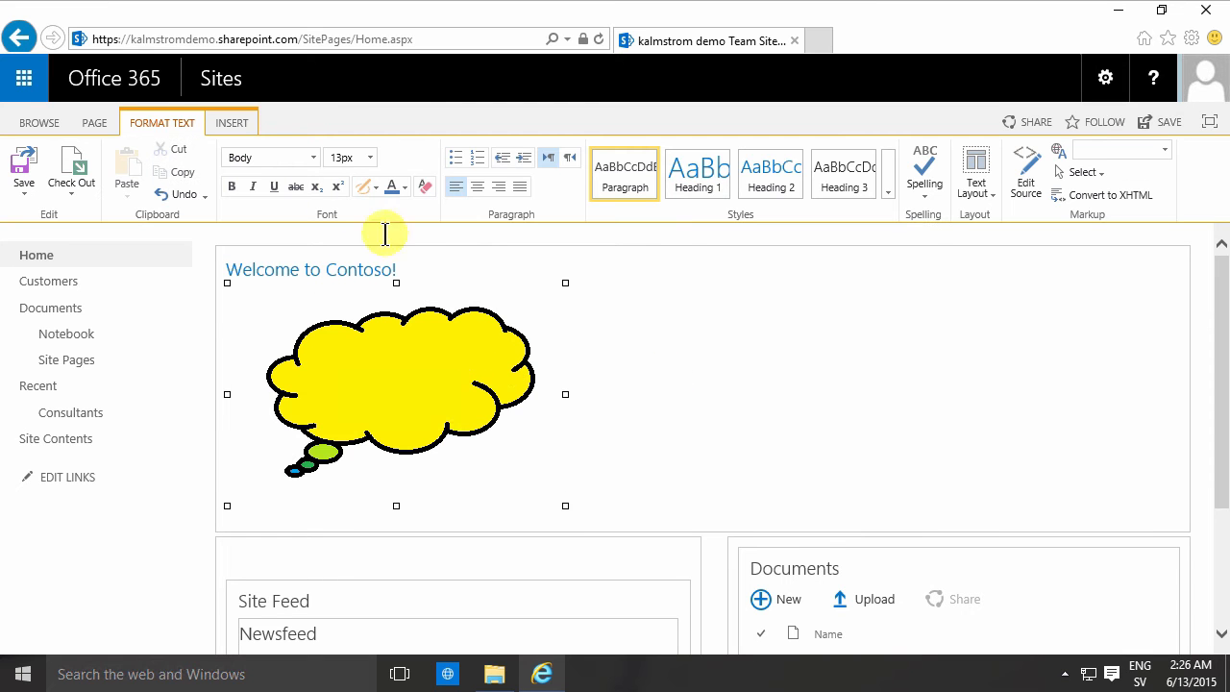
pyautogui.click(286, 122)
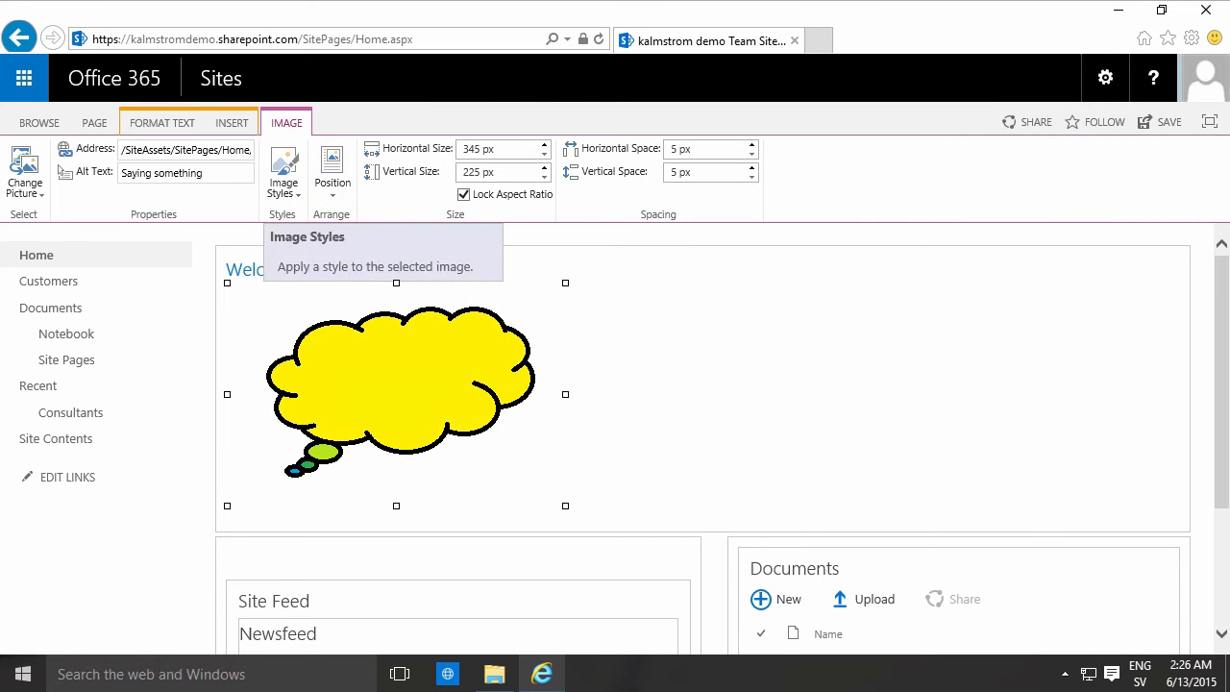
pyautogui.click(25, 192)
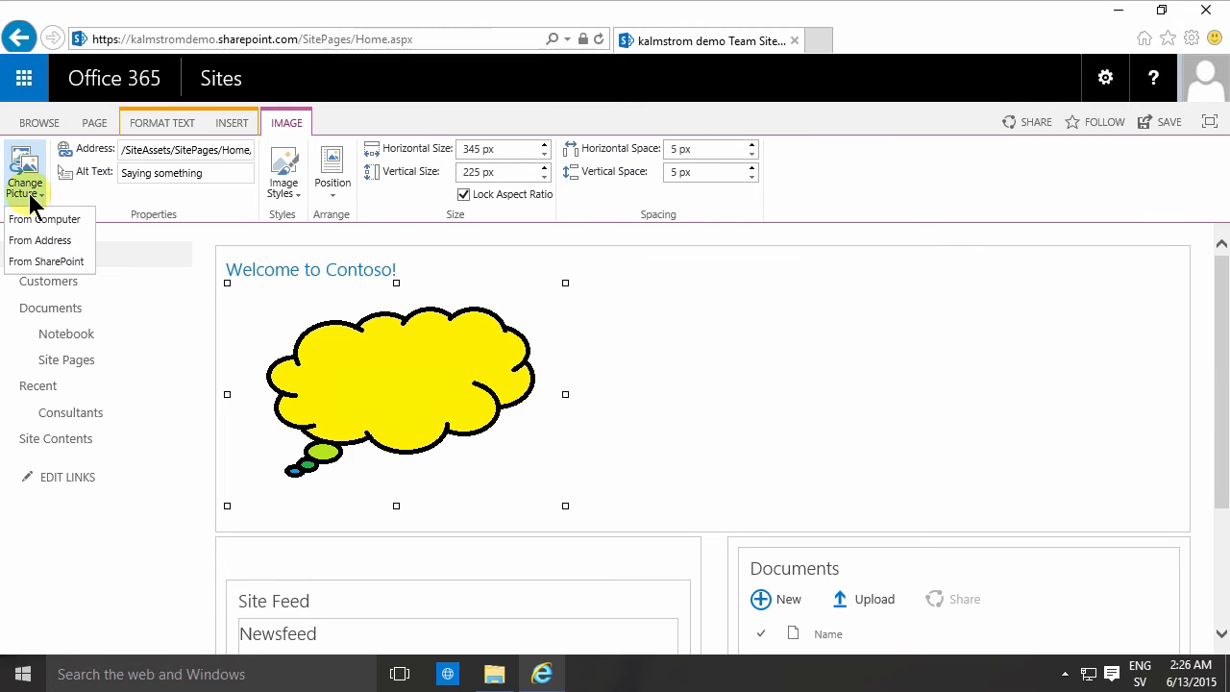
pyautogui.click(296, 192)
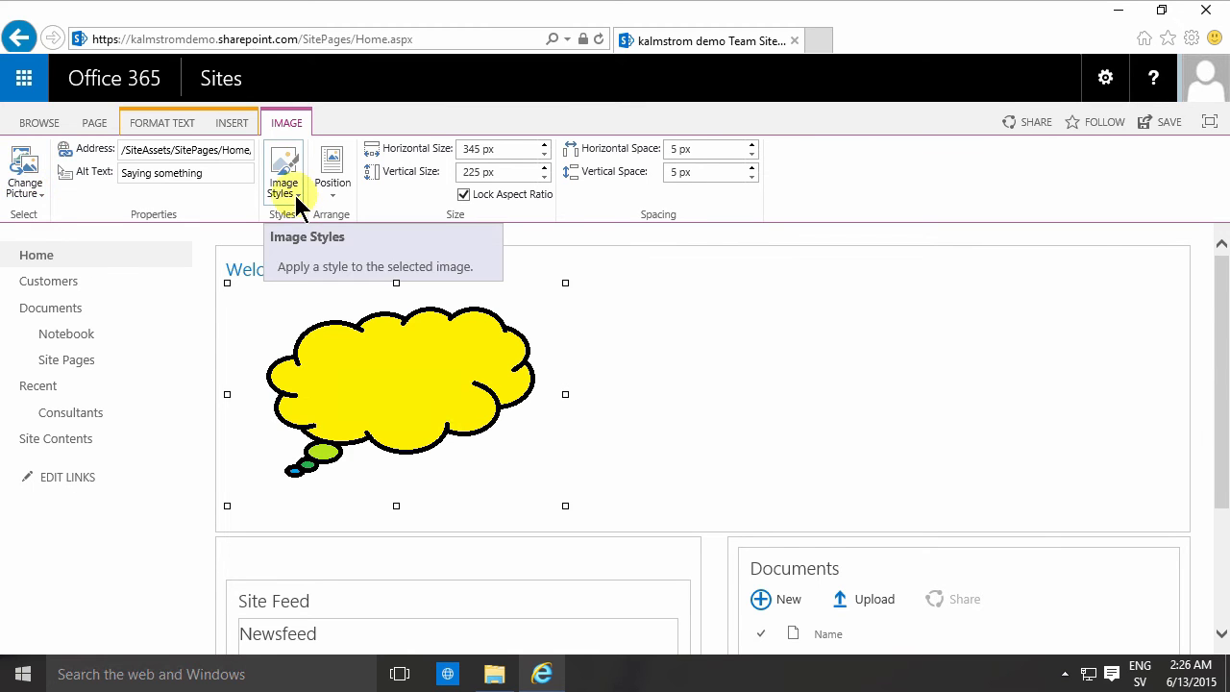
pyautogui.click(296, 195)
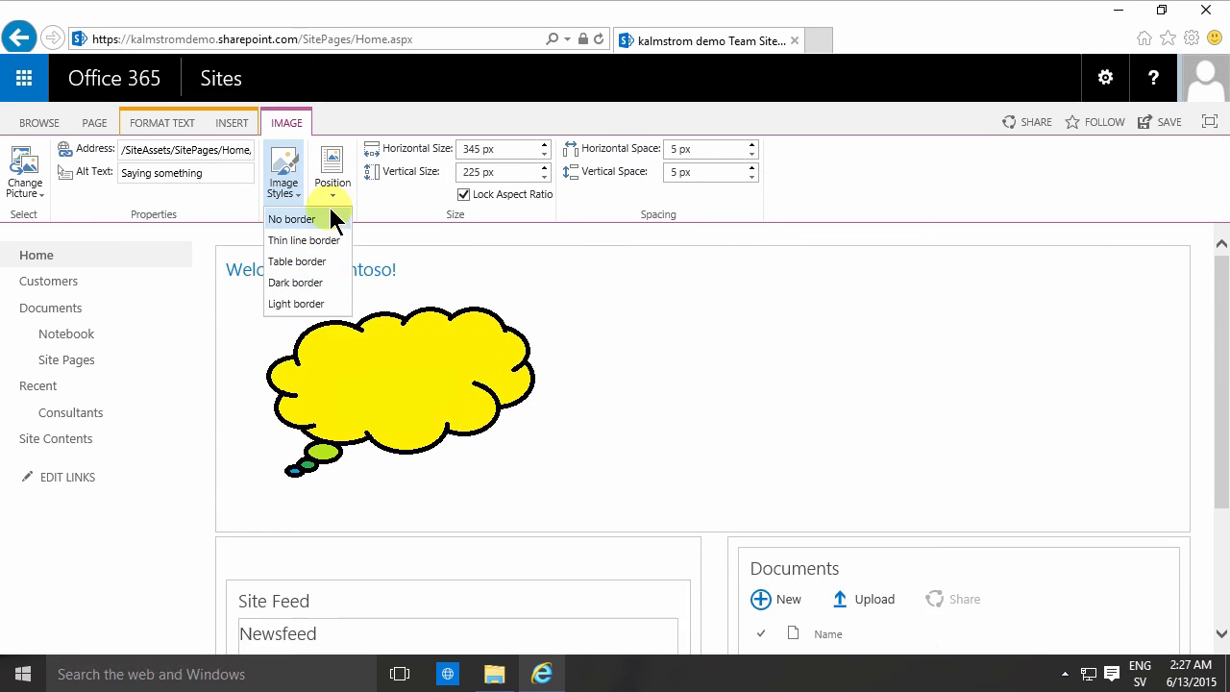
pyautogui.click(482, 343)
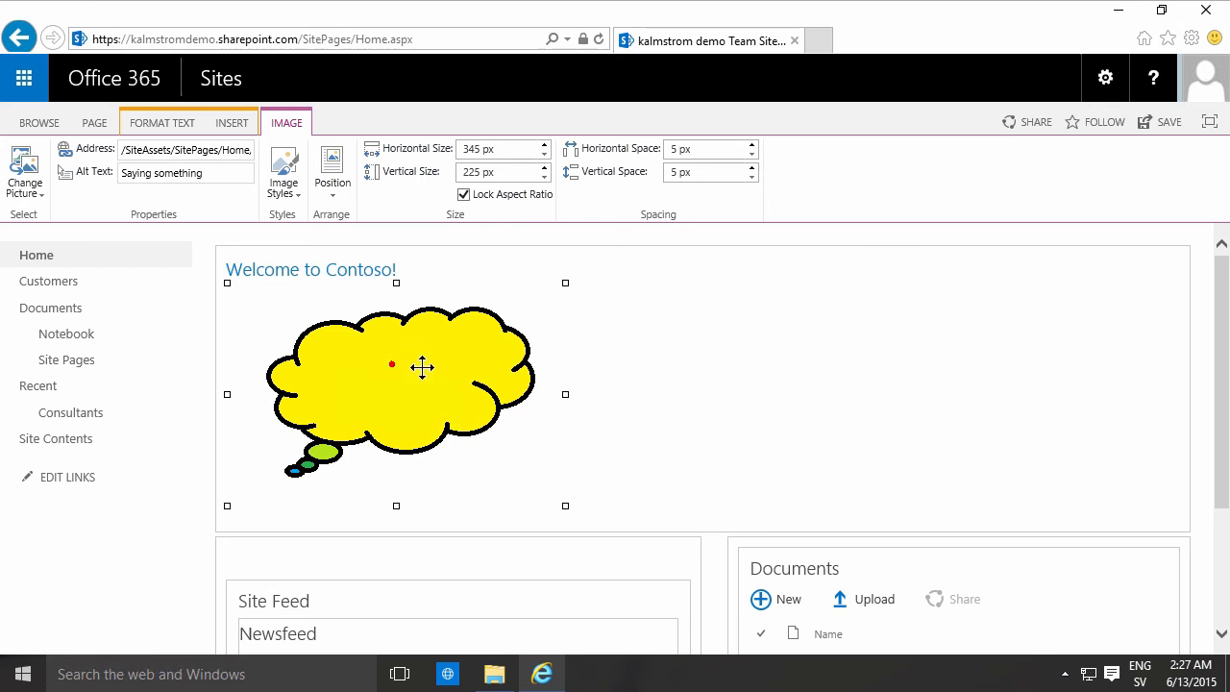
pyautogui.click(394, 363)
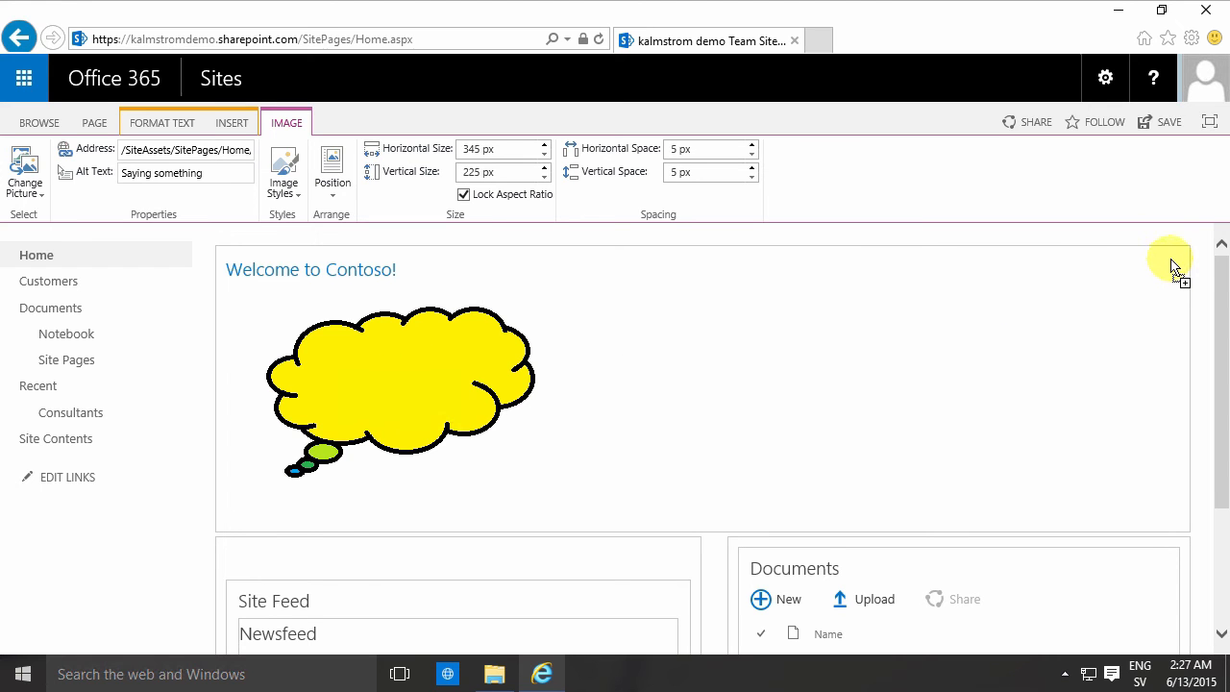
# Position the thought-bubble picture to float on the right of the page content.
pyautogui.click(464, 377)
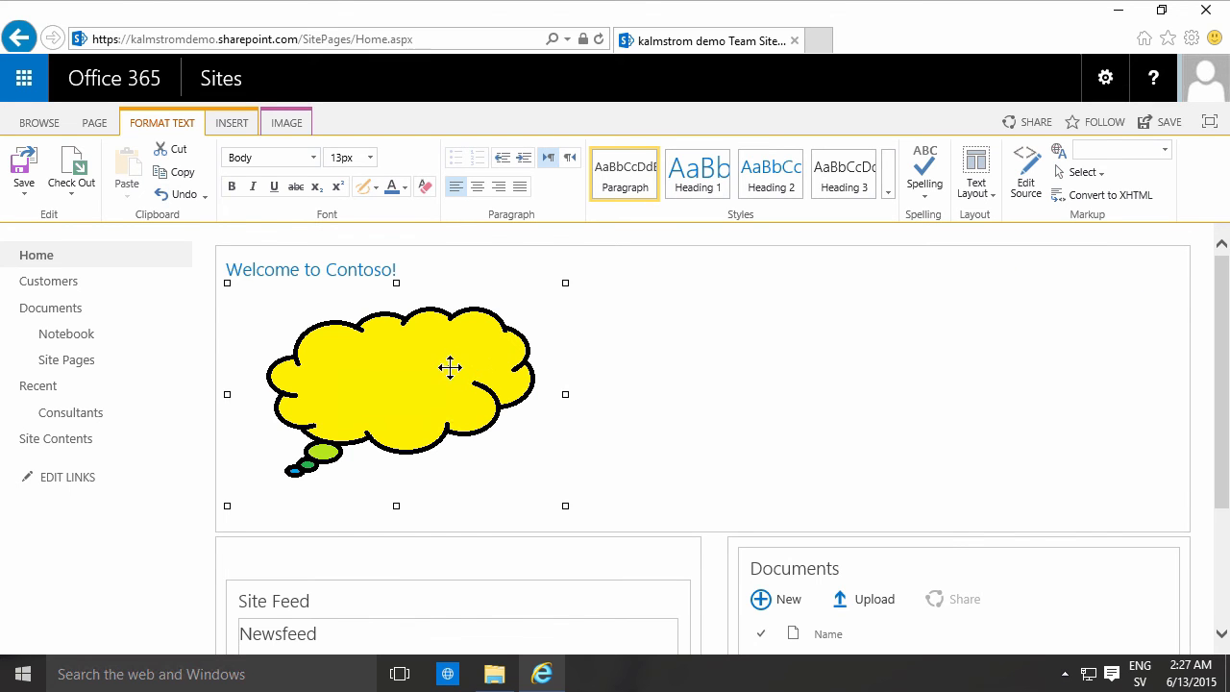
pyautogui.click(286, 122)
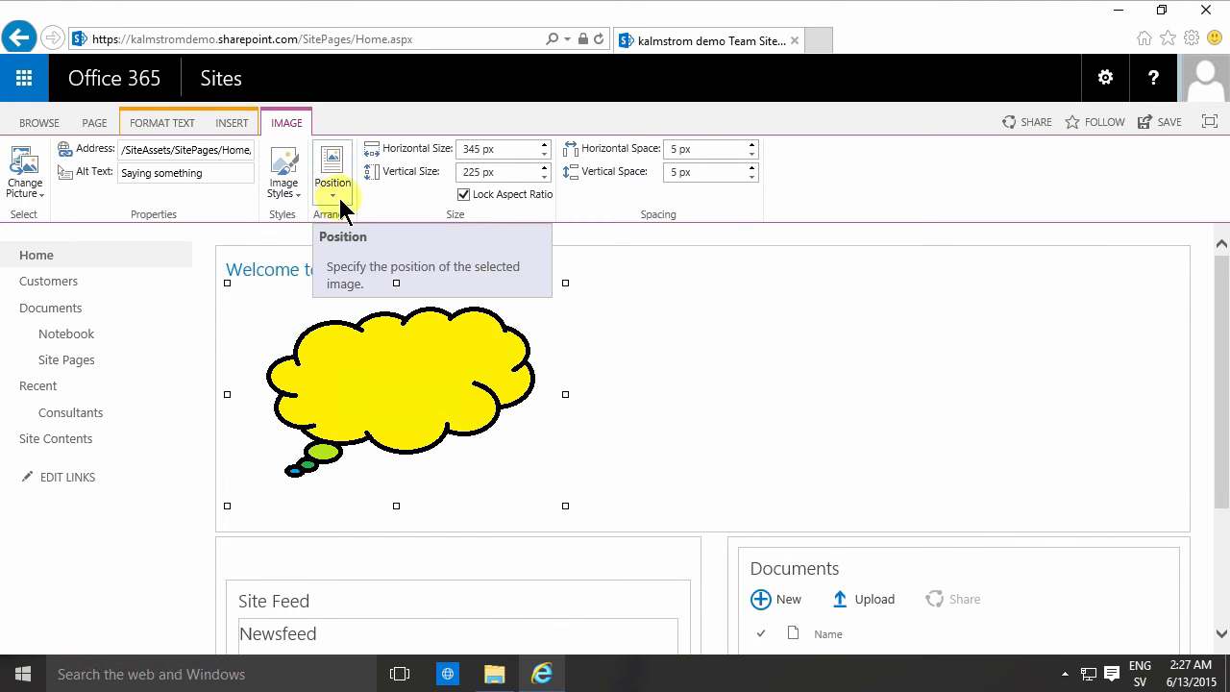
pyautogui.click(332, 183)
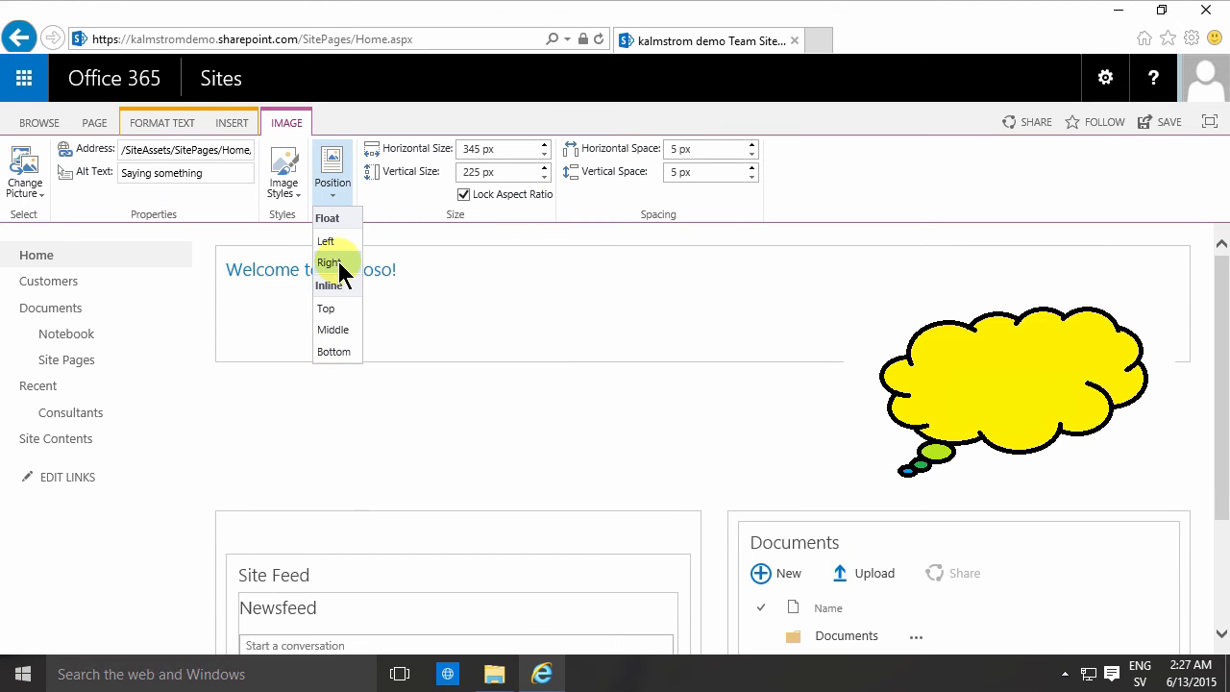
pyautogui.click(330, 263)
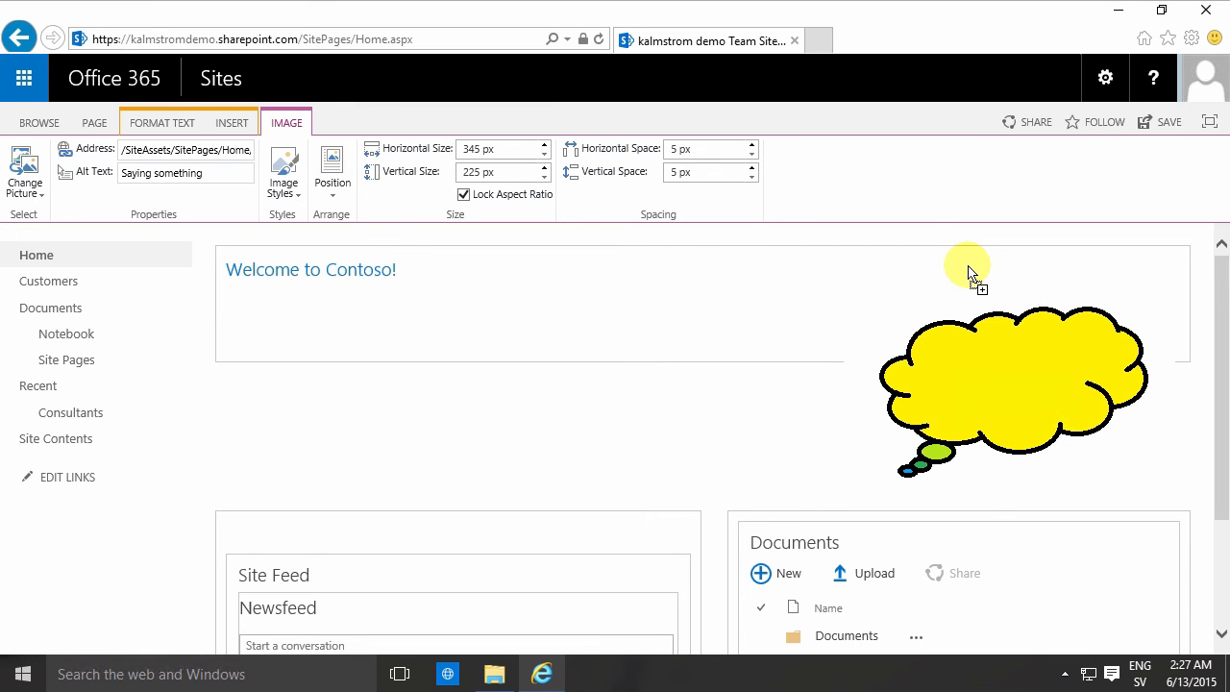
pyautogui.click(943, 358)
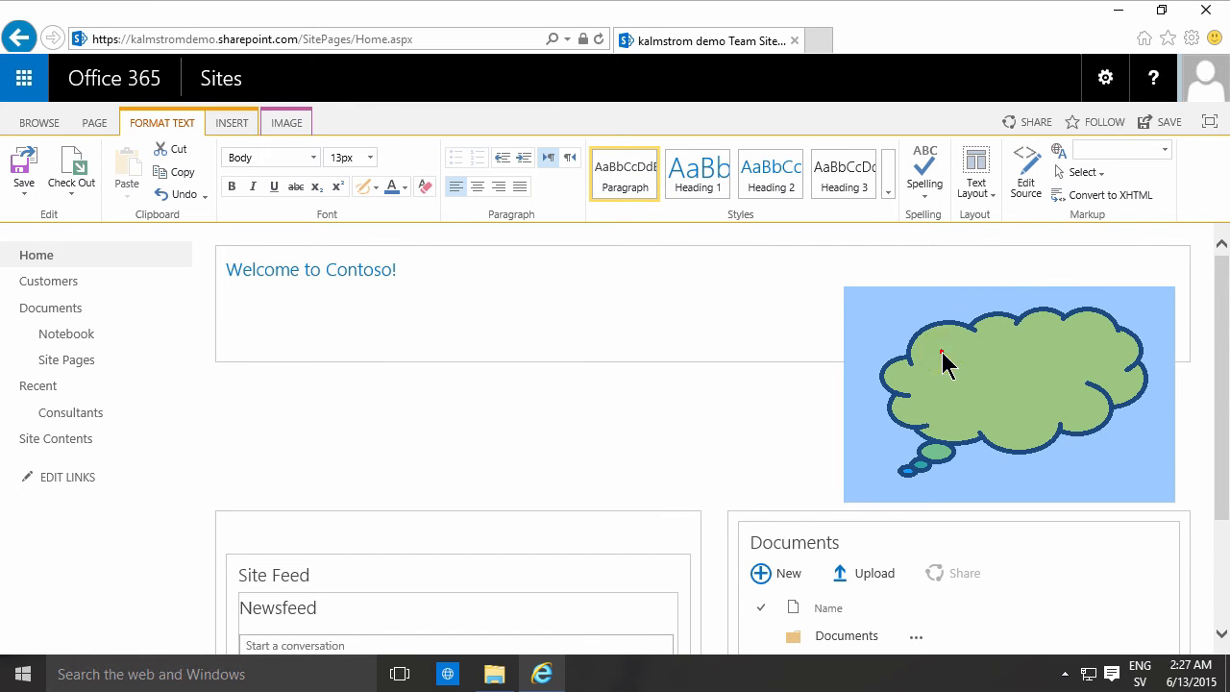
pyautogui.click(692, 274)
pyautogui.click(444, 268)
# Change the picture's position to float on the left instead.
pyautogui.click(1073, 370)
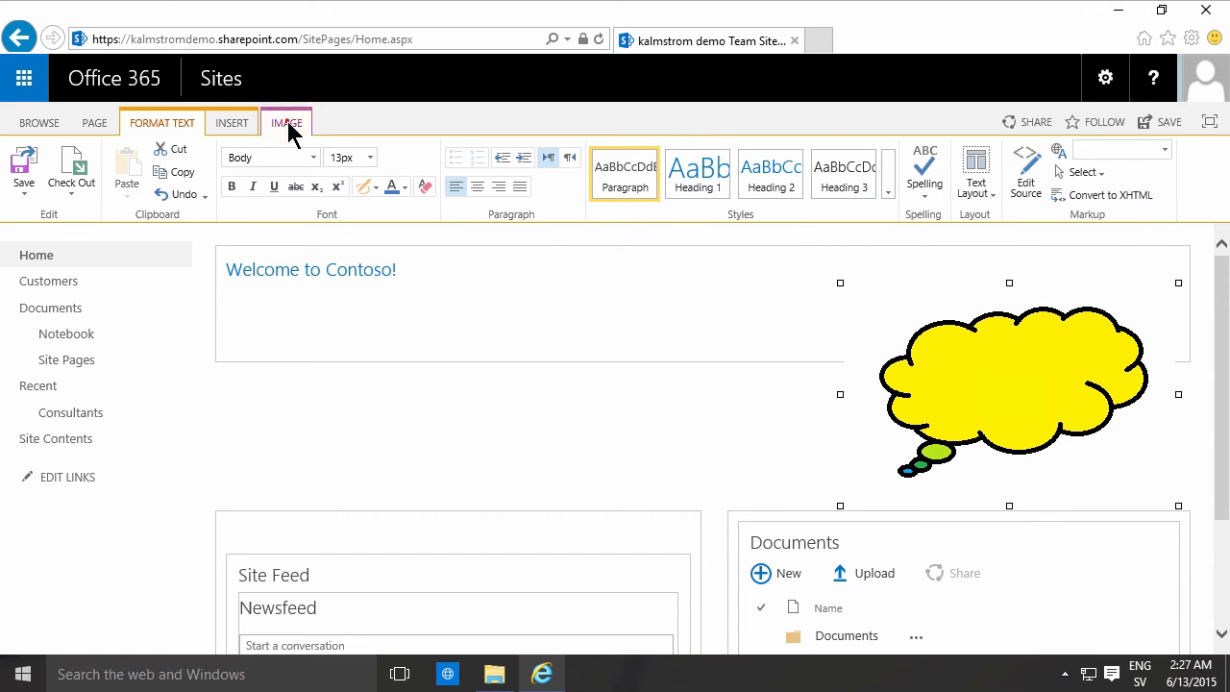
pyautogui.click(287, 121)
pyautogui.click(332, 198)
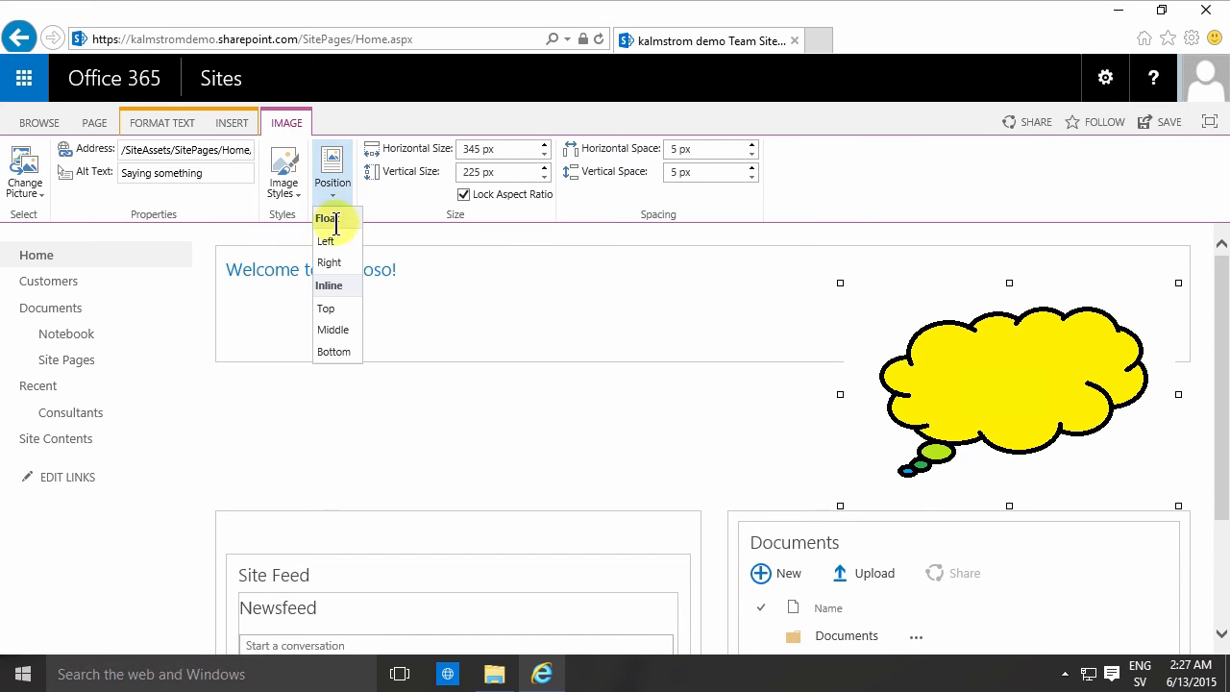
pyautogui.click(330, 242)
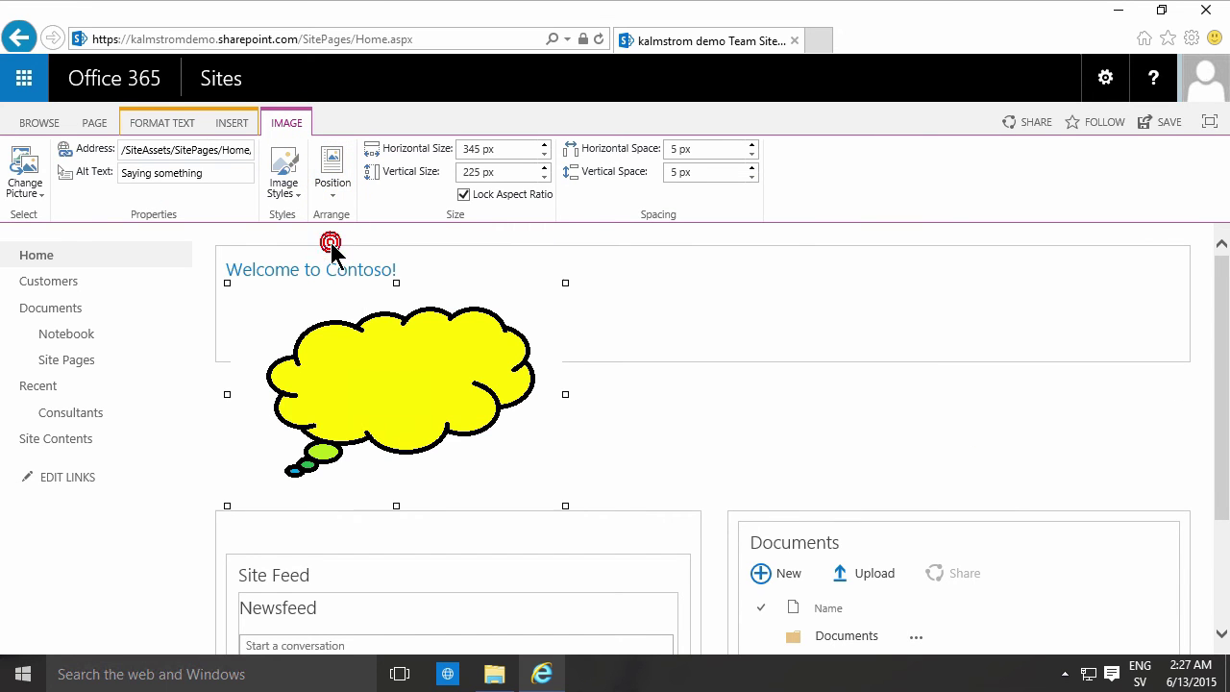
# Insert a 3x3 table on a new line under the heading, then select the picture.
pyautogui.click(426, 267)
pyautogui.press('Return')
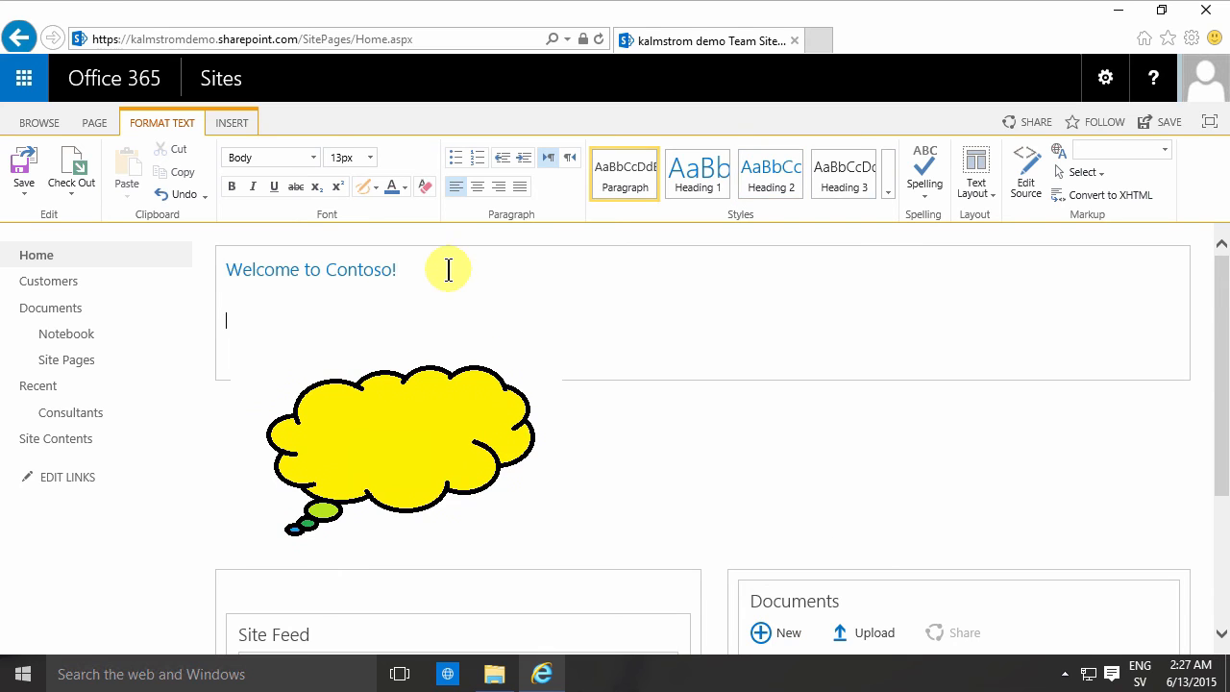
pyautogui.click(231, 123)
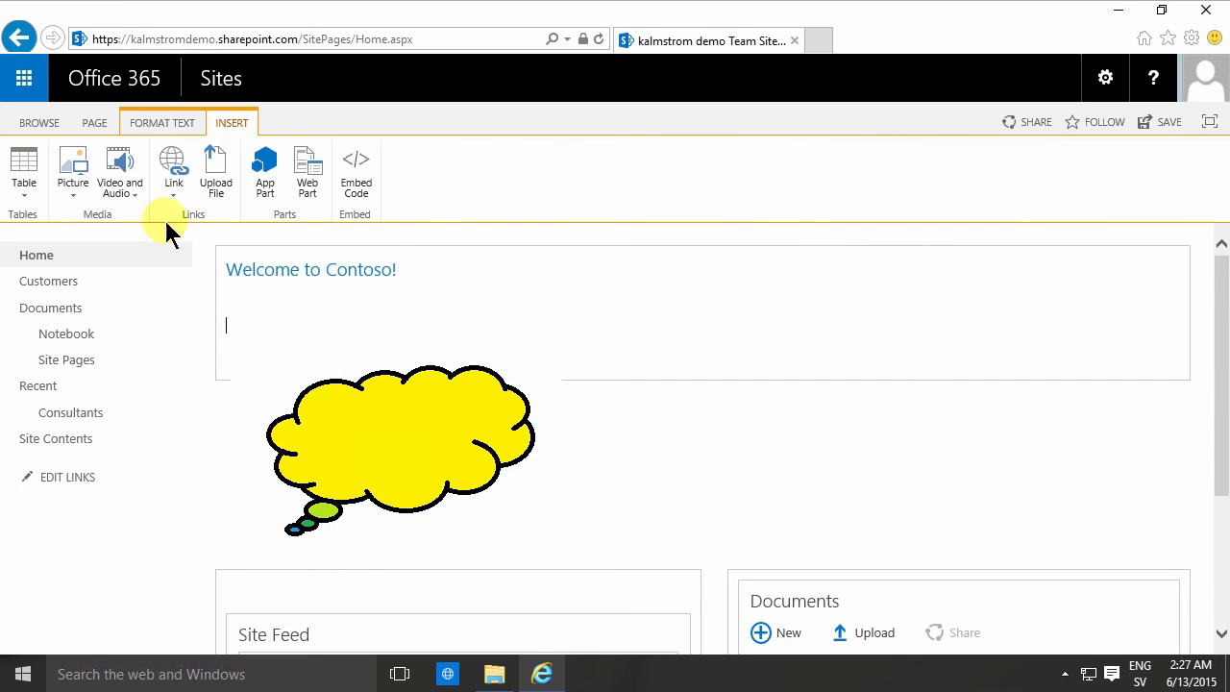
pyautogui.click(24, 187)
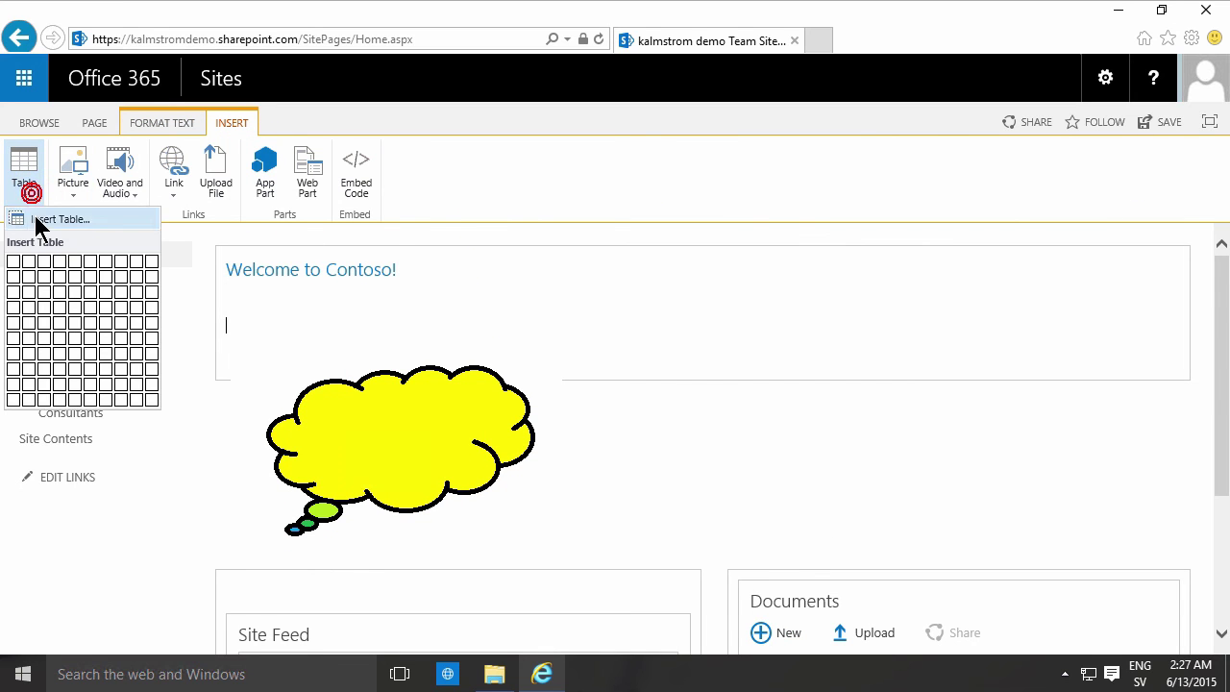
pyautogui.click(50, 292)
pyautogui.click(423, 462)
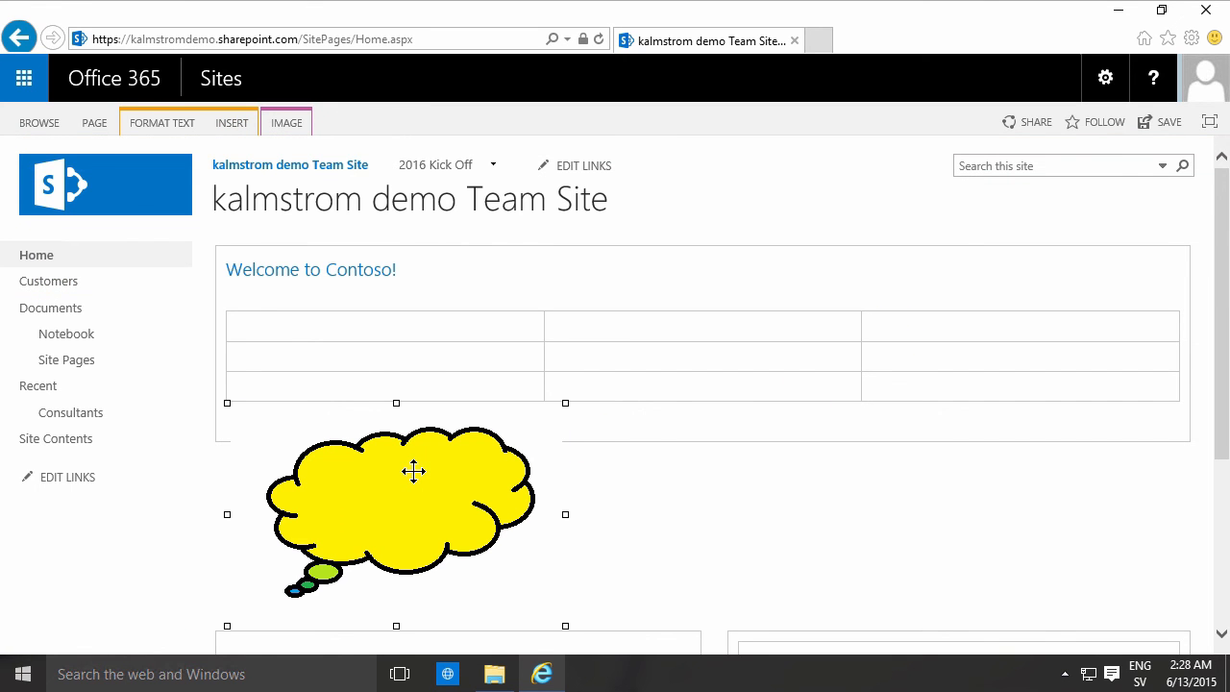
# Cut the picture and paste it into the top-right table cell, allowing clipboard access.
pyautogui.press('Delete')
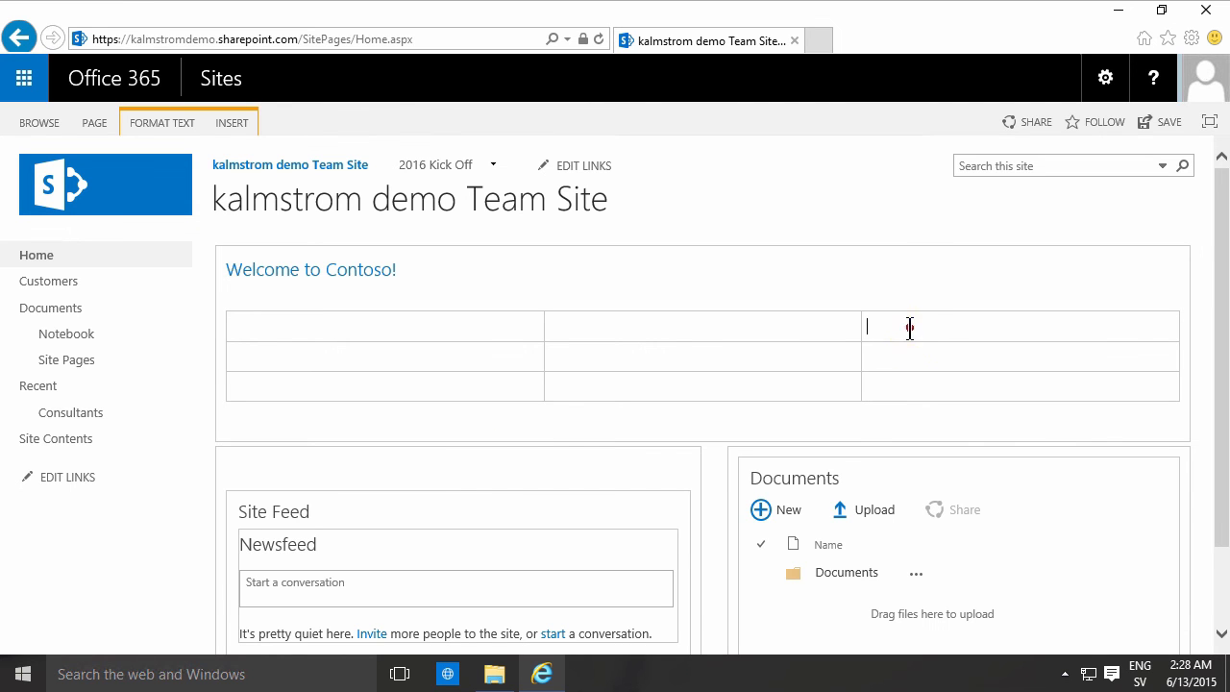
pyautogui.click(910, 328)
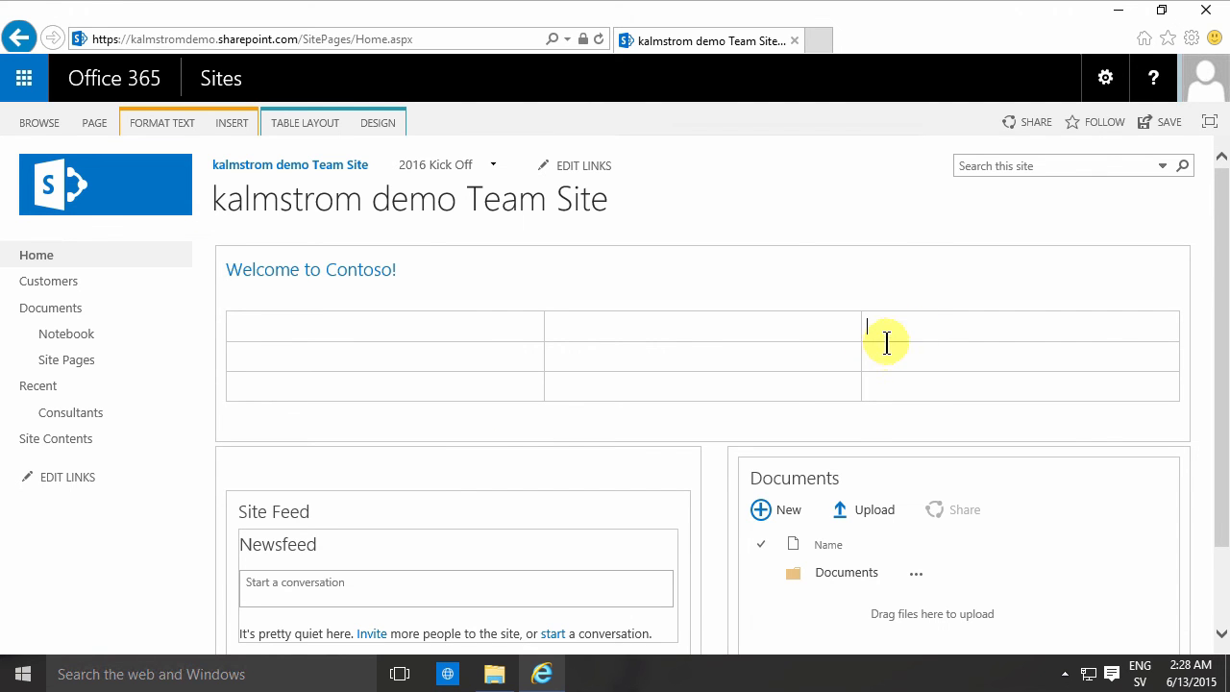
pyautogui.hotkey('ctrl', 'v')
pyautogui.click(679, 394)
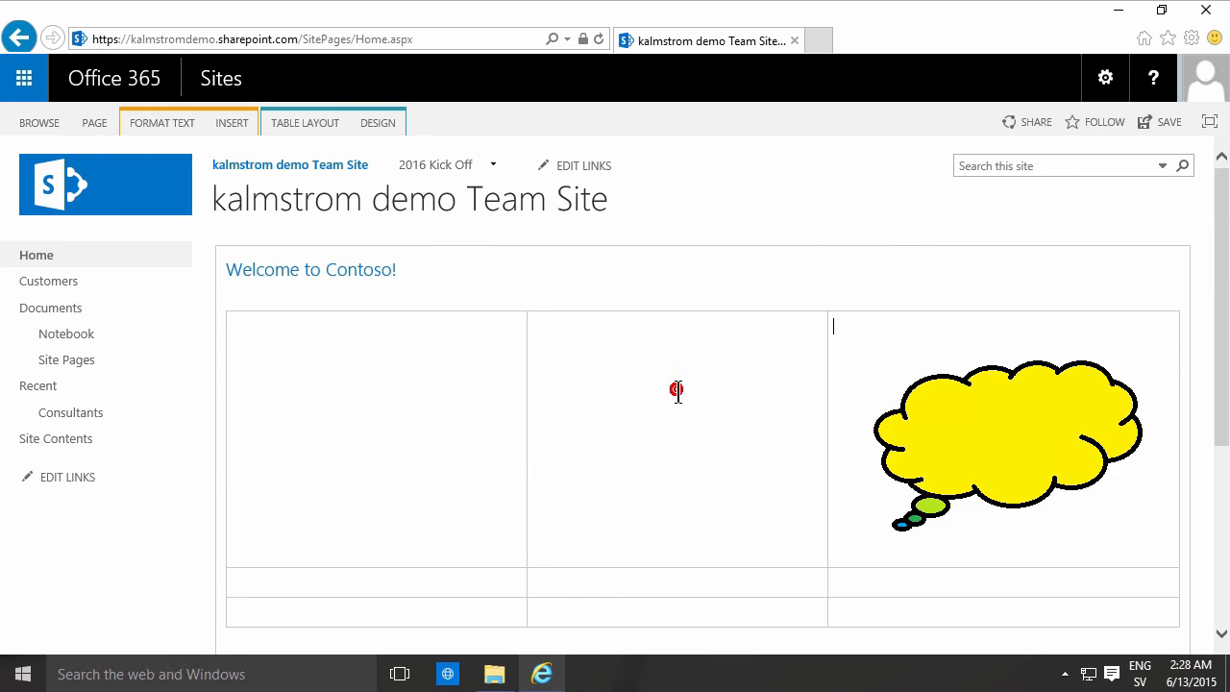
pyautogui.click(961, 394)
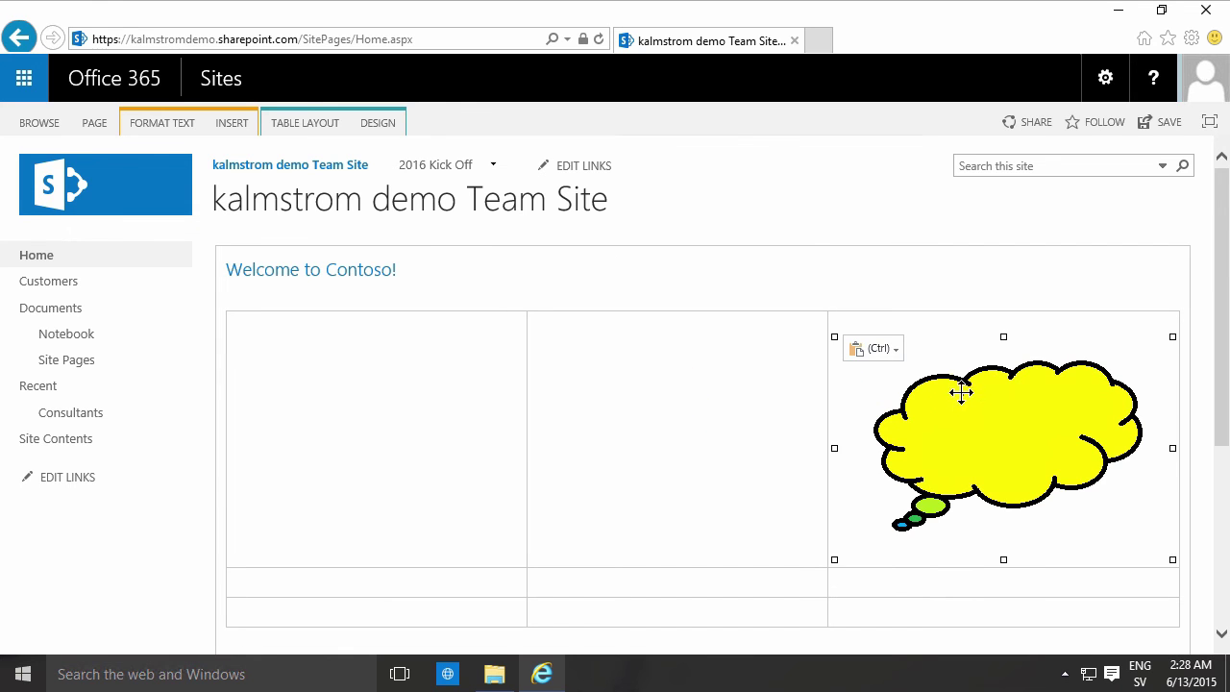
pyautogui.click(728, 317)
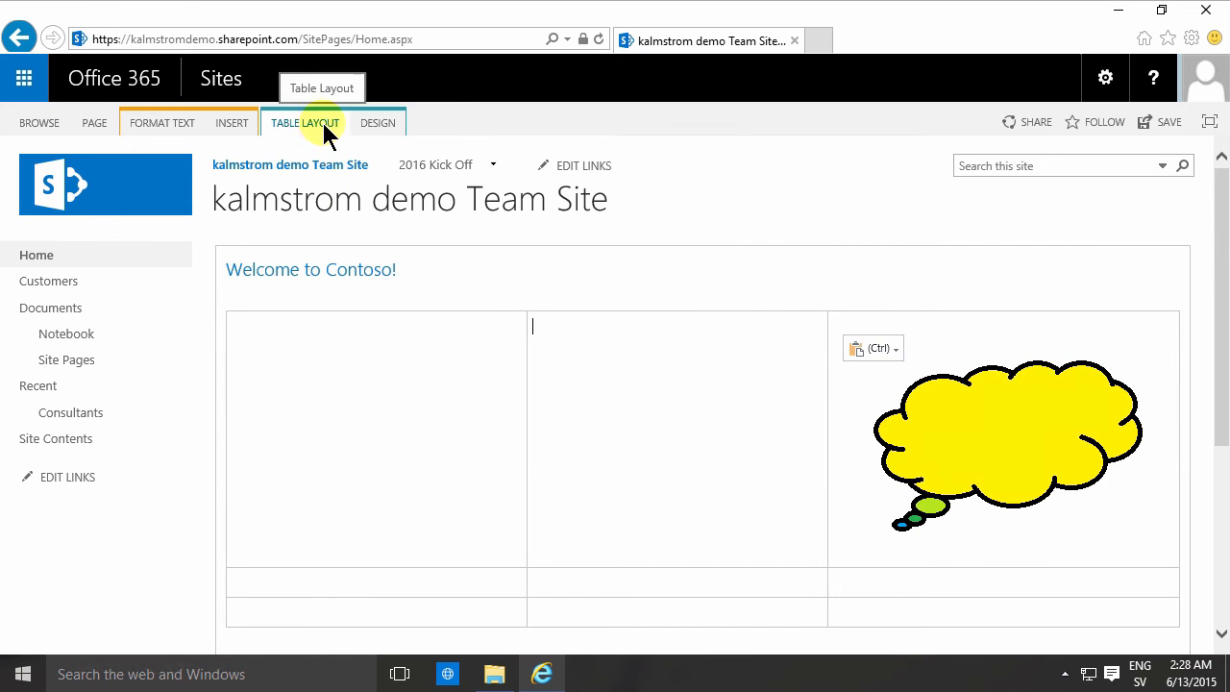
# Apply 'Table Style 1 - Clear' so the table borders no longer show.
pyautogui.click(377, 123)
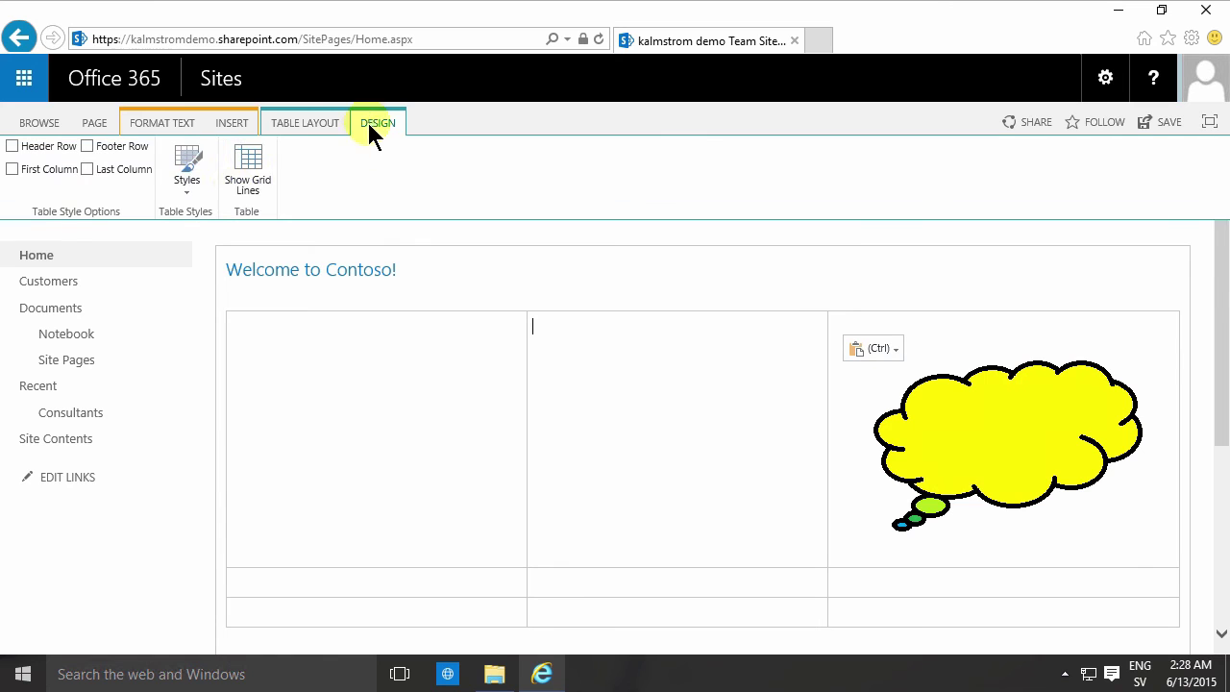
pyautogui.click(189, 182)
pyautogui.click(216, 240)
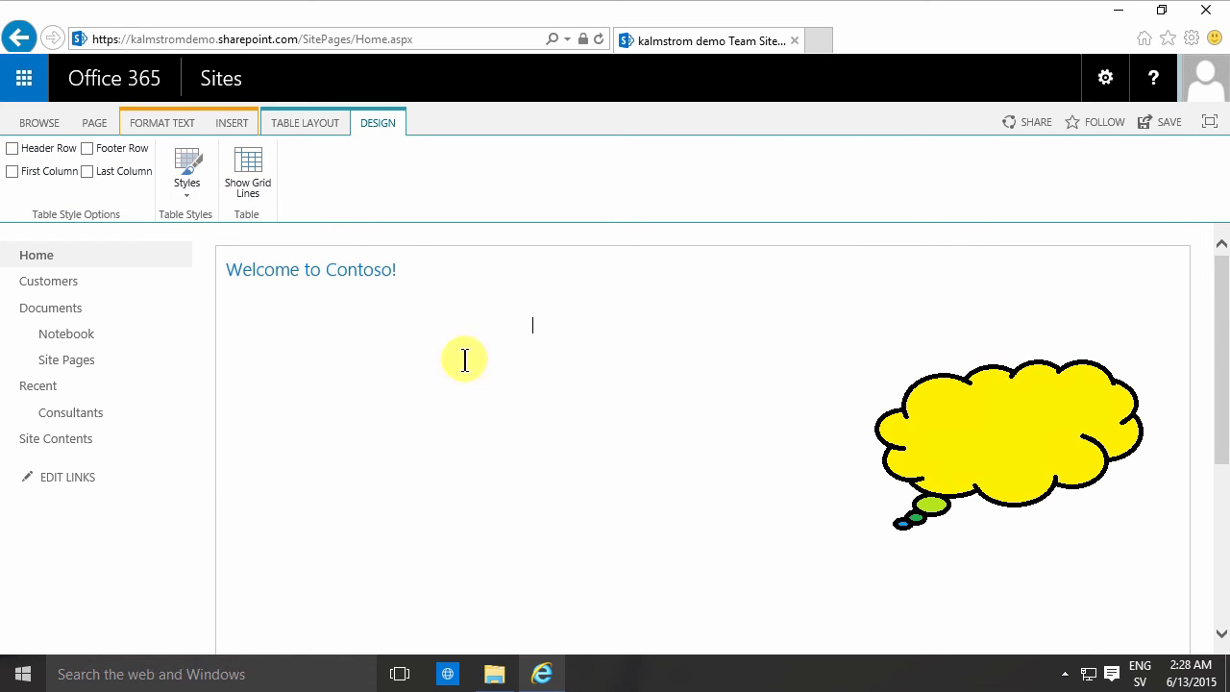
# Reselect the thought-bubble picture in the table to show its image settings.
pyautogui.click(1062, 387)
pyautogui.scroll(-2, 727, 424)
pyautogui.scroll(2, 728, 424)
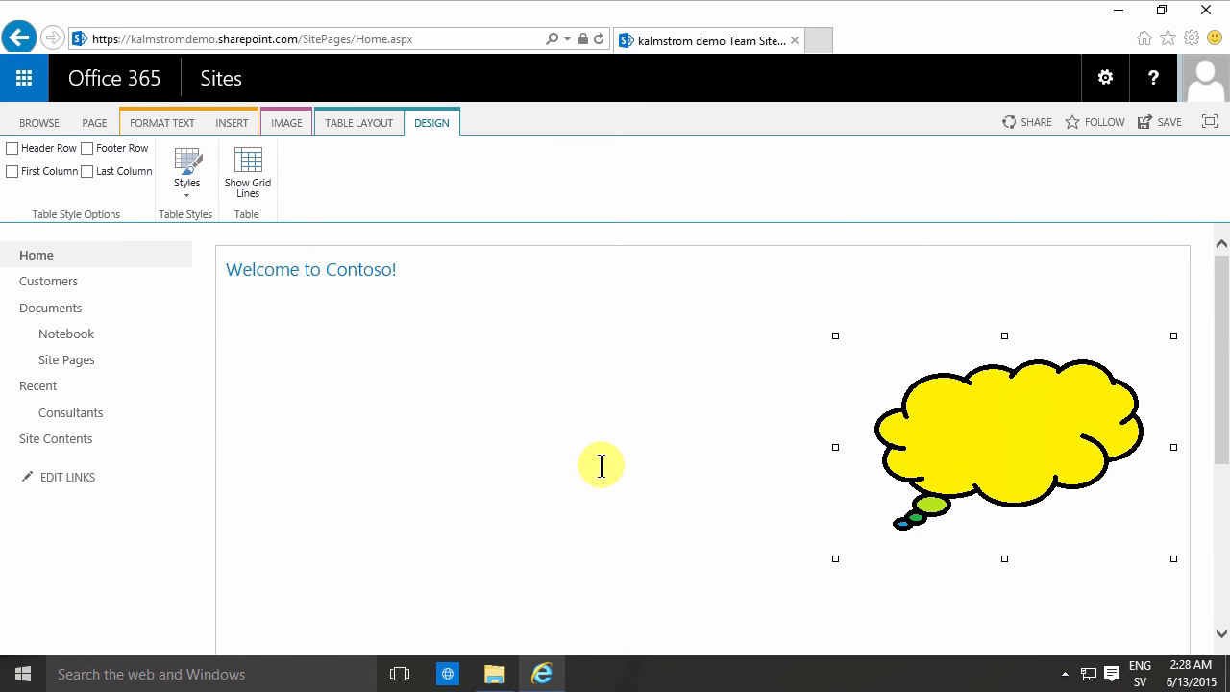
pyautogui.scroll(-2, 600, 466)
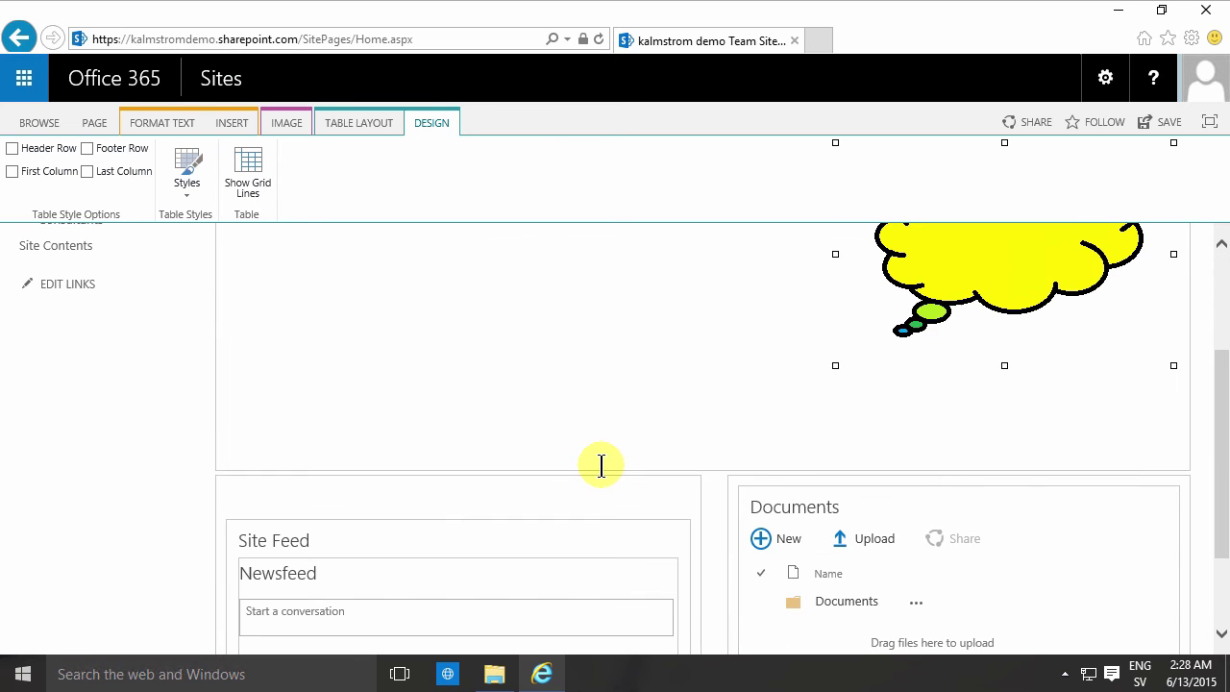
pyautogui.click(498, 423)
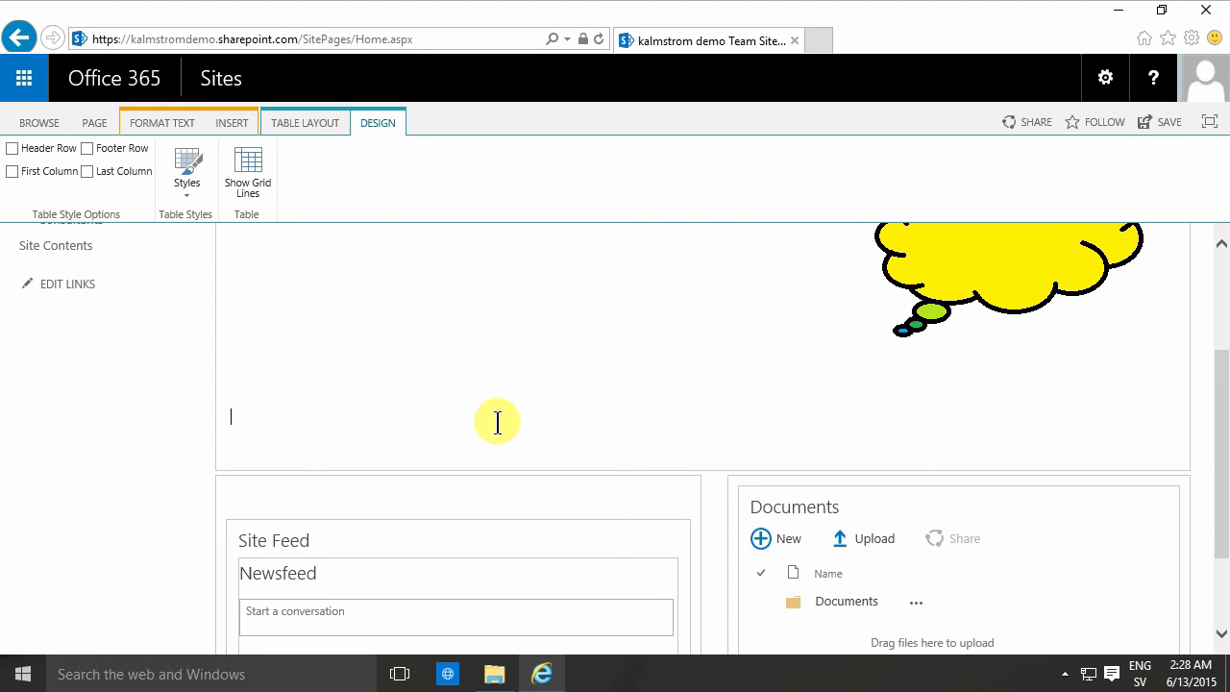
pyautogui.scroll(2, 769, 458)
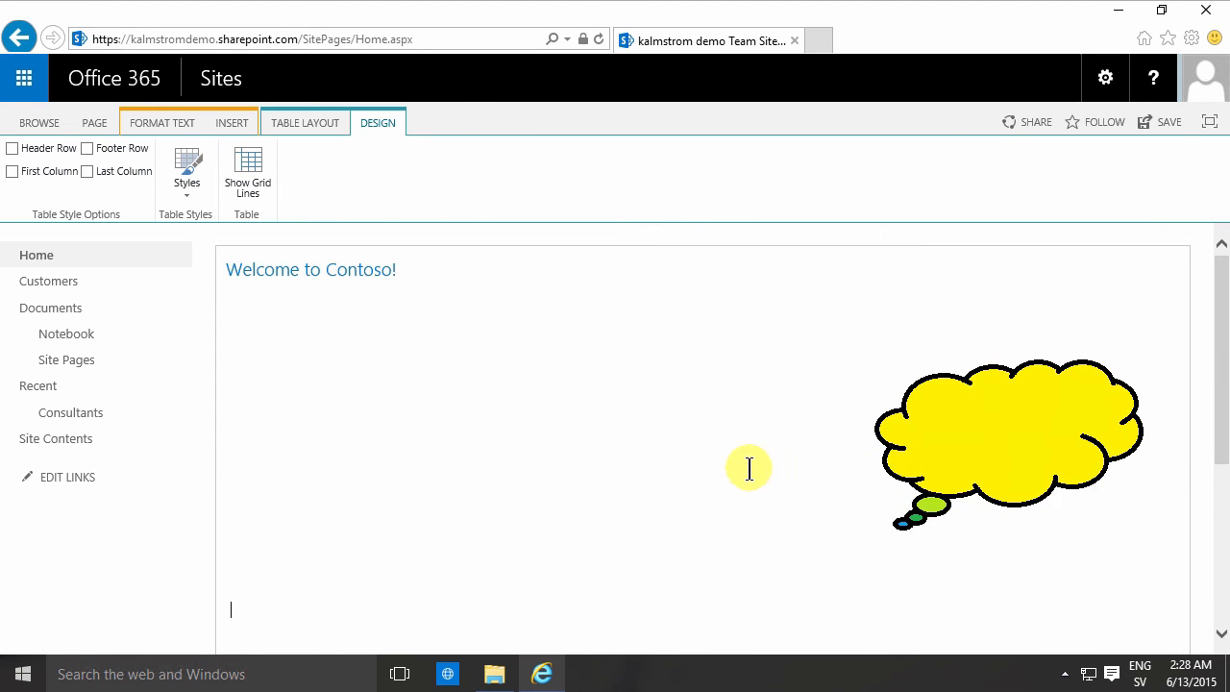
pyautogui.click(958, 400)
pyautogui.scroll(-2, 378, 461)
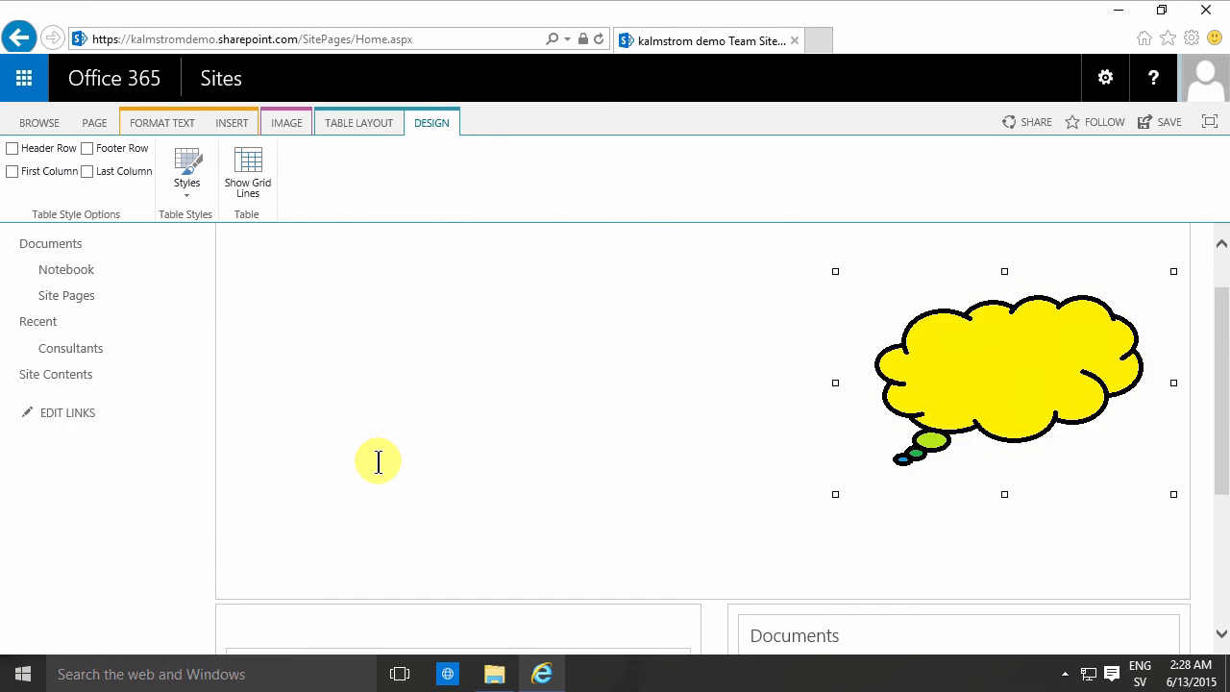
pyautogui.scroll(2, 377, 462)
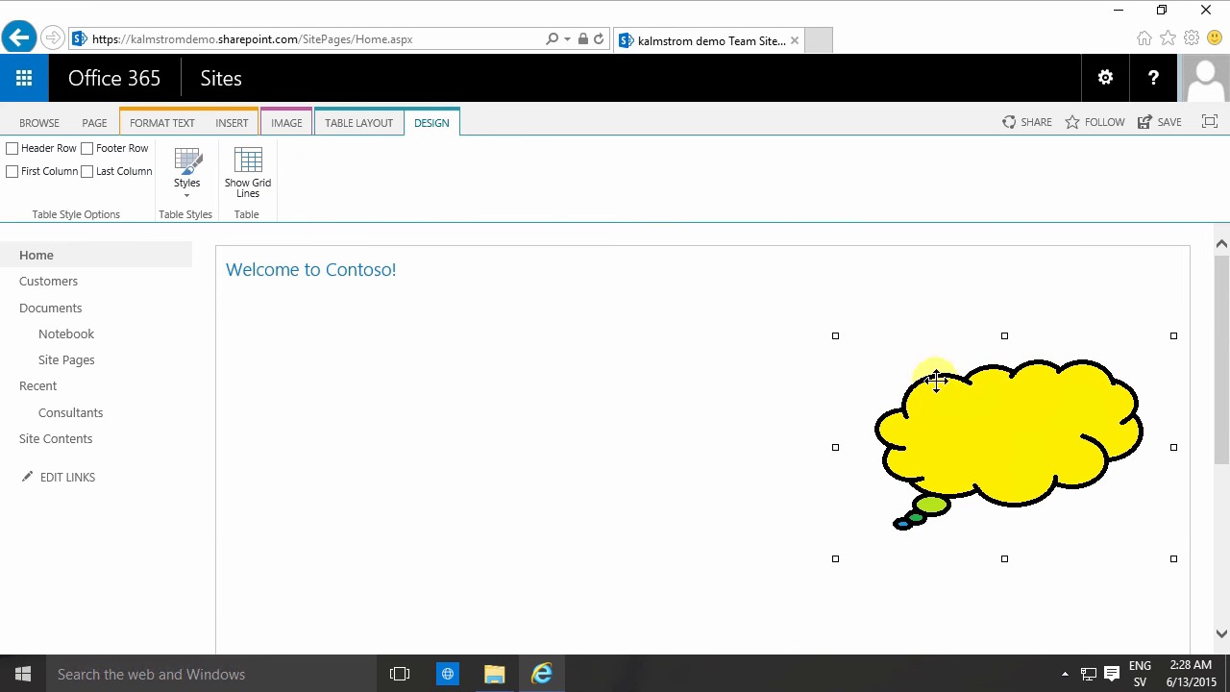
pyautogui.click(286, 122)
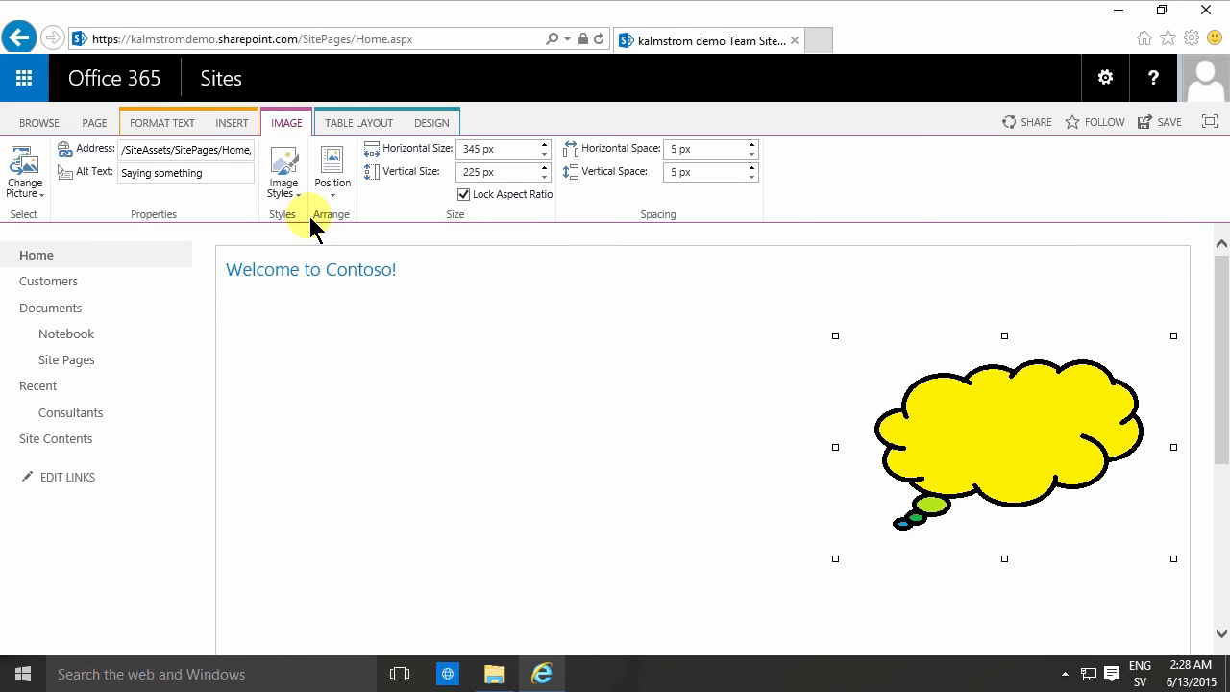